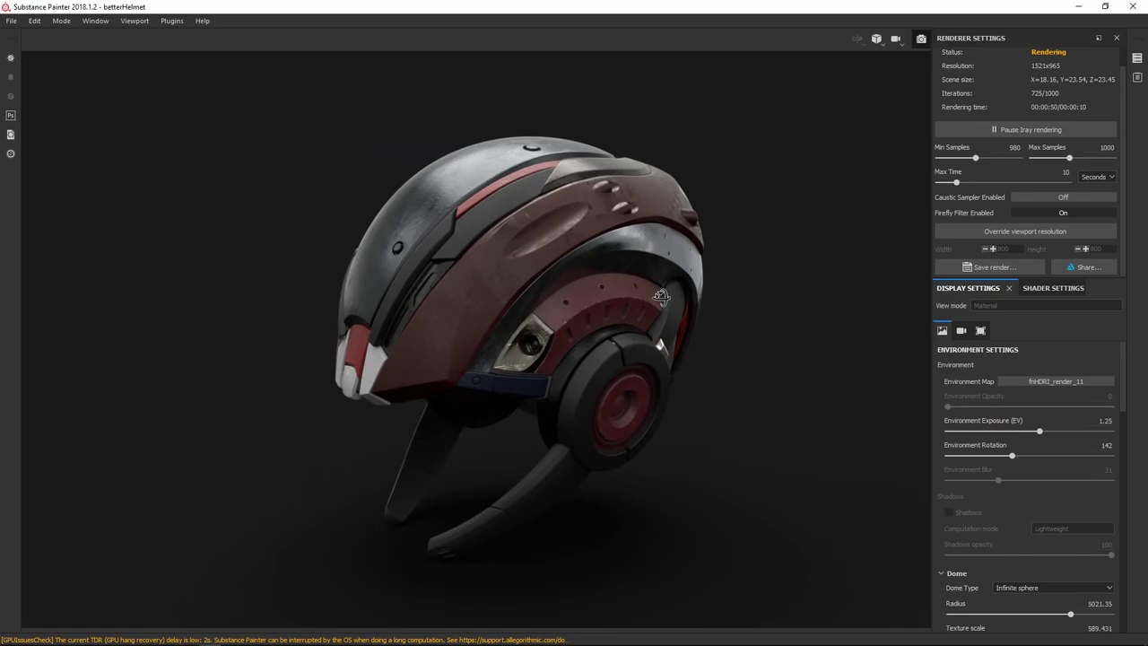
Step: Light the helmet with the fnHDRI_render_05 environment and raise its exposure to 2.63
left_click_drag(661, 296, 660, 296, "alt")
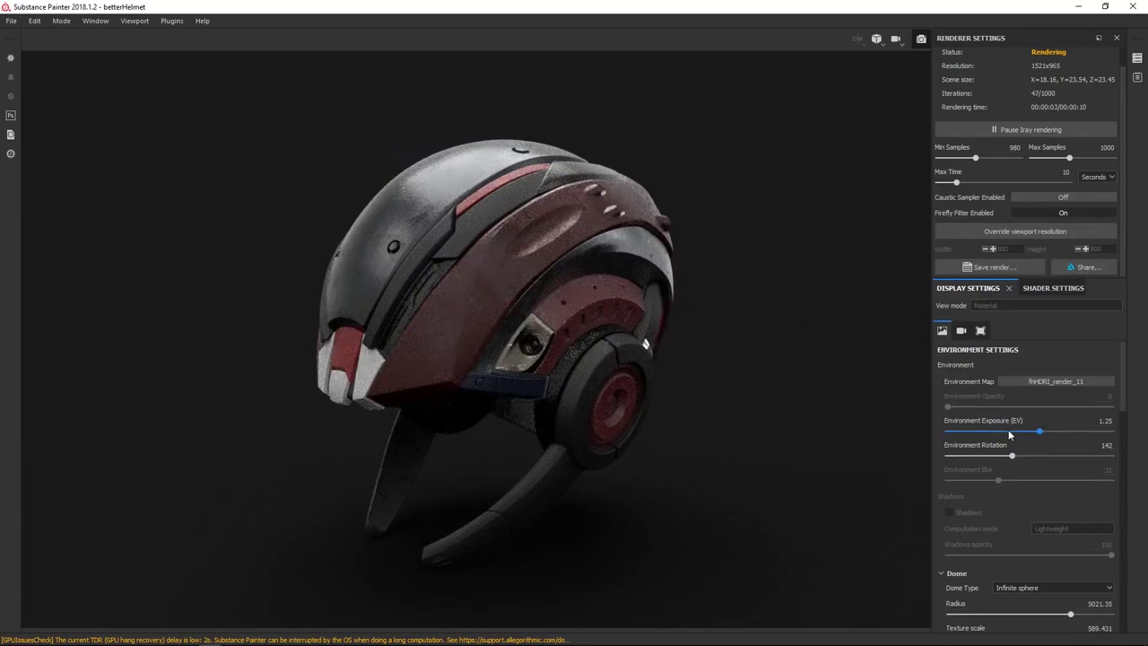
left_click(1074, 380)
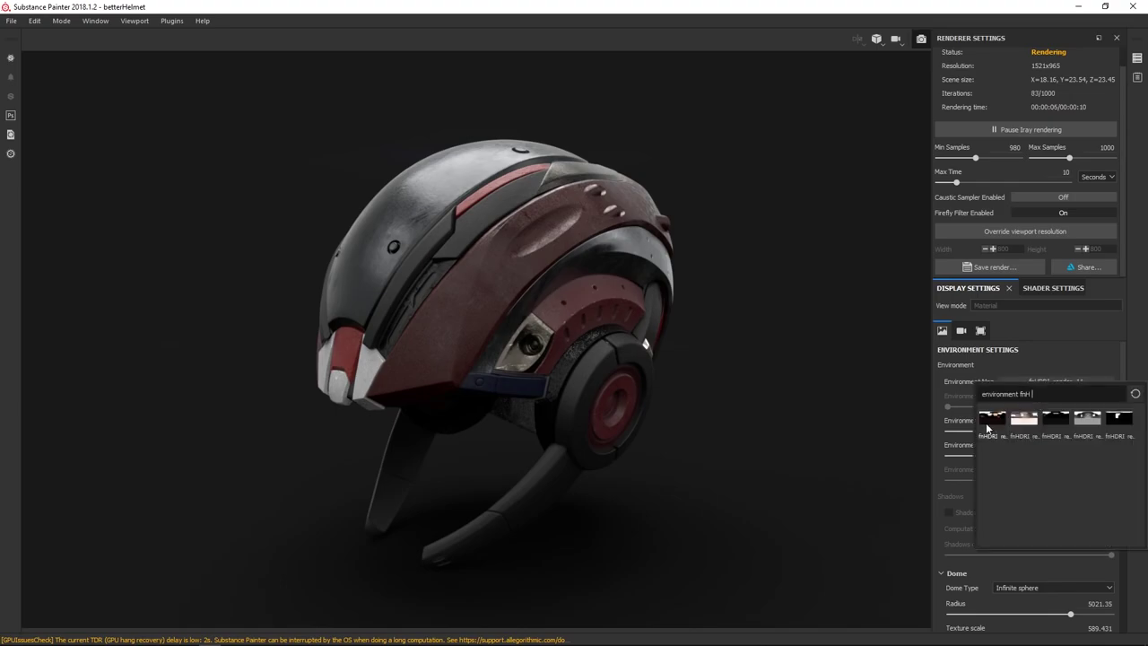
left_click(986, 421)
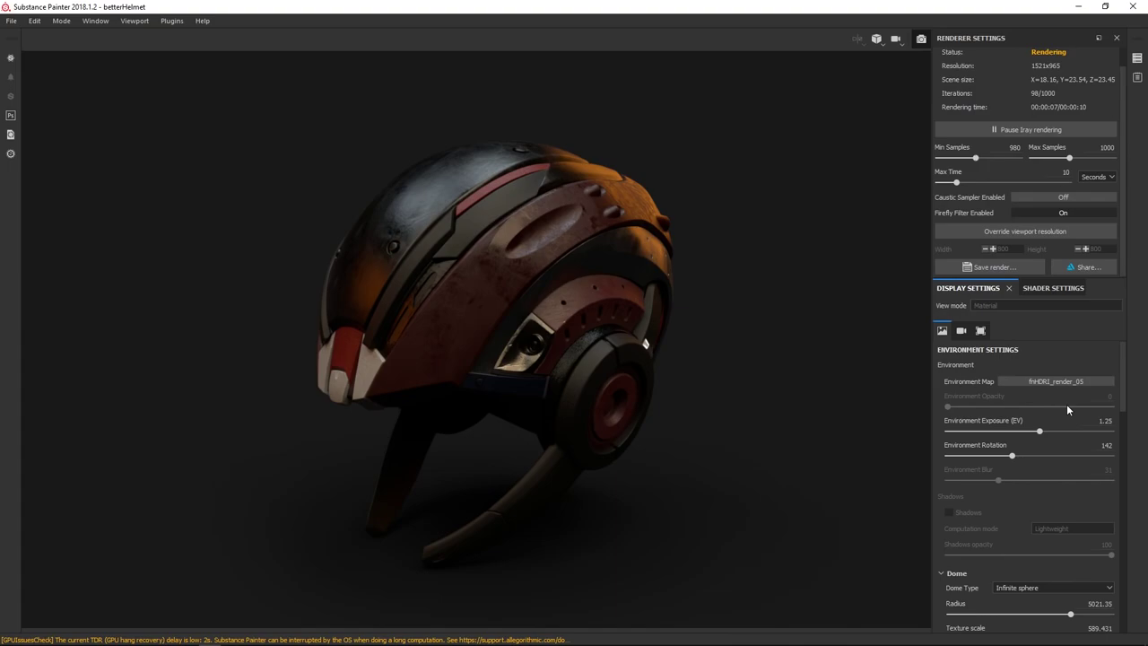
mouse_move(1040, 431)
left_mouse_down()
mouse_move(1023, 433)
mouse_move(1051, 432)
left_mouse_up()
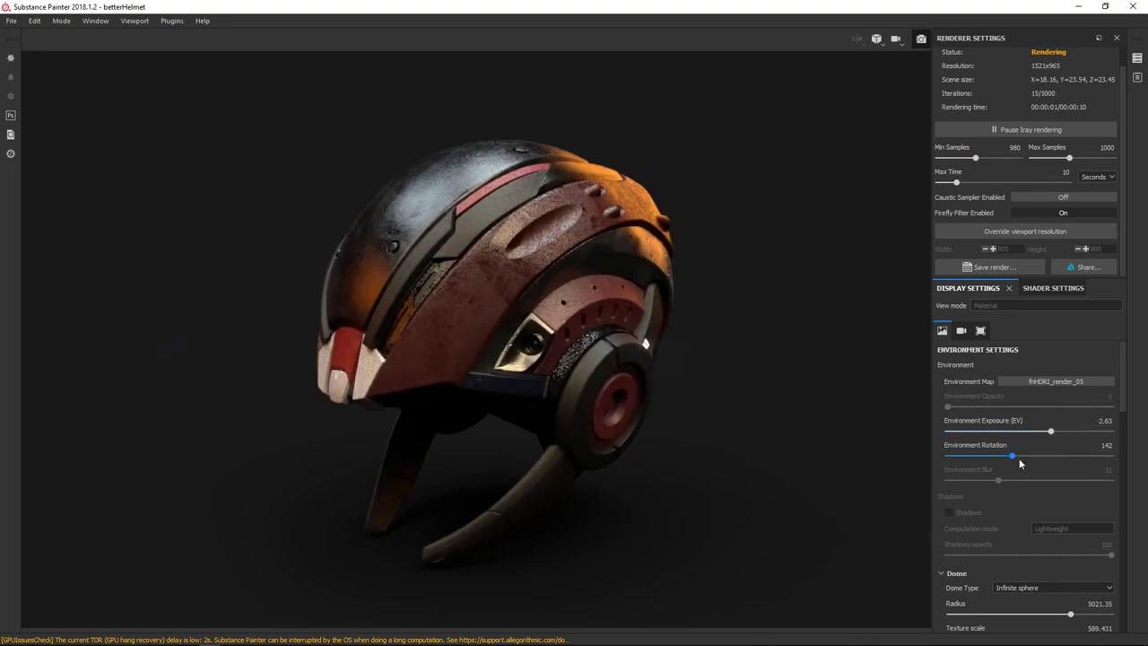
Step: Rotate the environment lighting to 200, lower exposure to 2.21, then rotate it to 265
left_click_drag(1019, 458, 1097, 456)
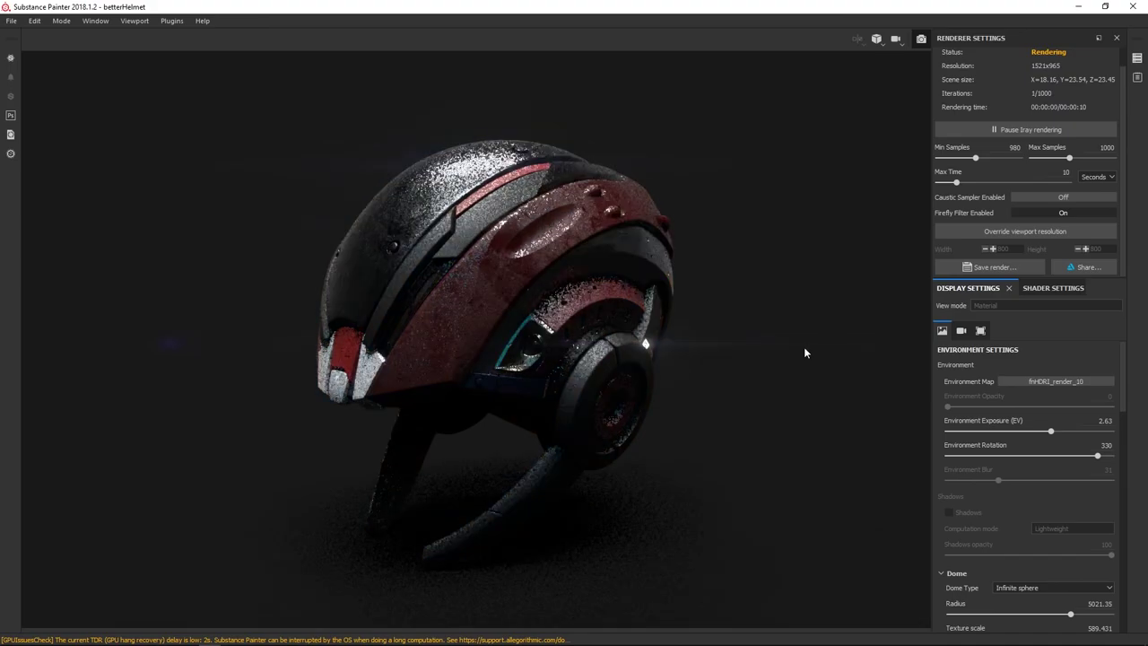
left_click_drag(1049, 431, 1044, 433)
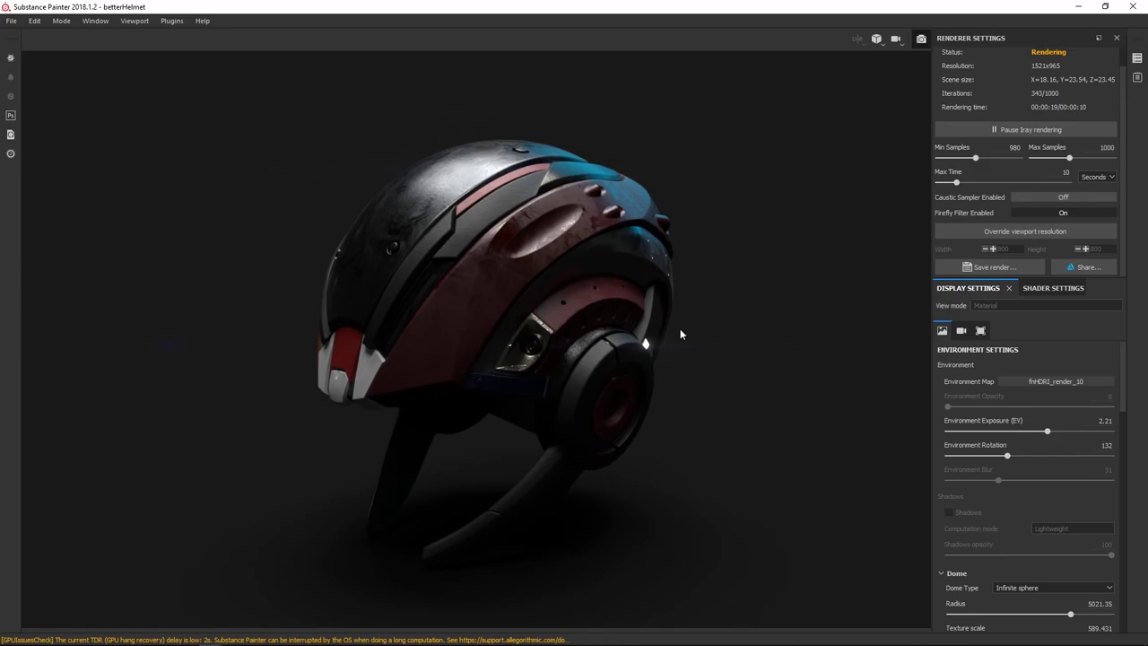
left_click_drag(1006, 455, 1067, 456)
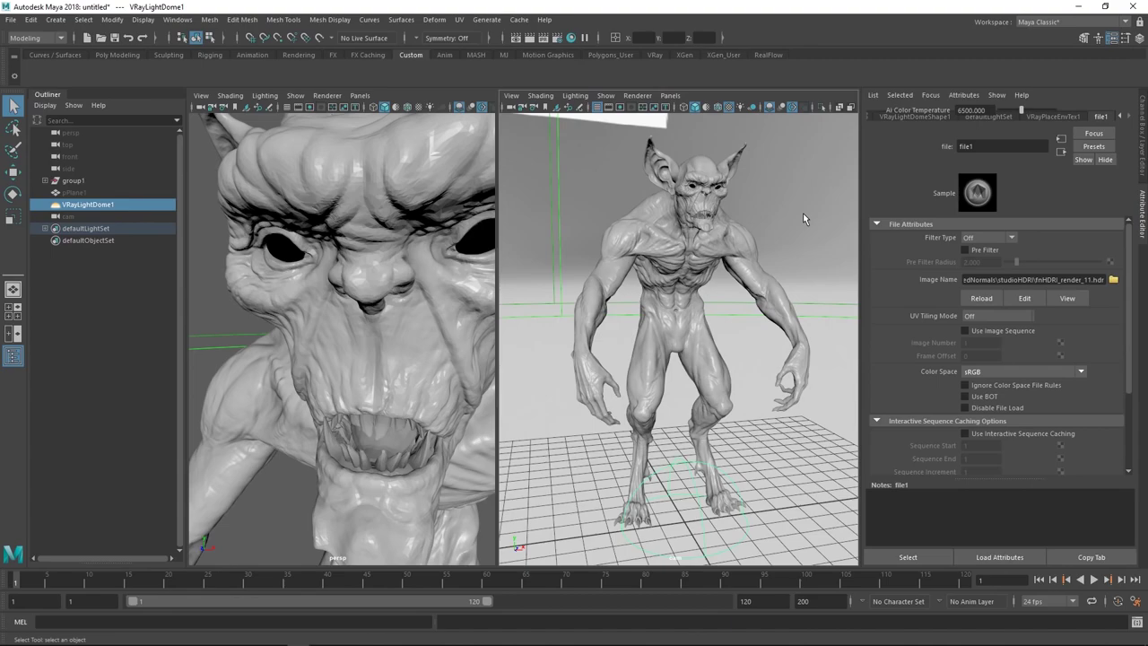
Step: Delete VRayLightDome1 and create a new V-Ray Dome Light in its place
key("Delete")
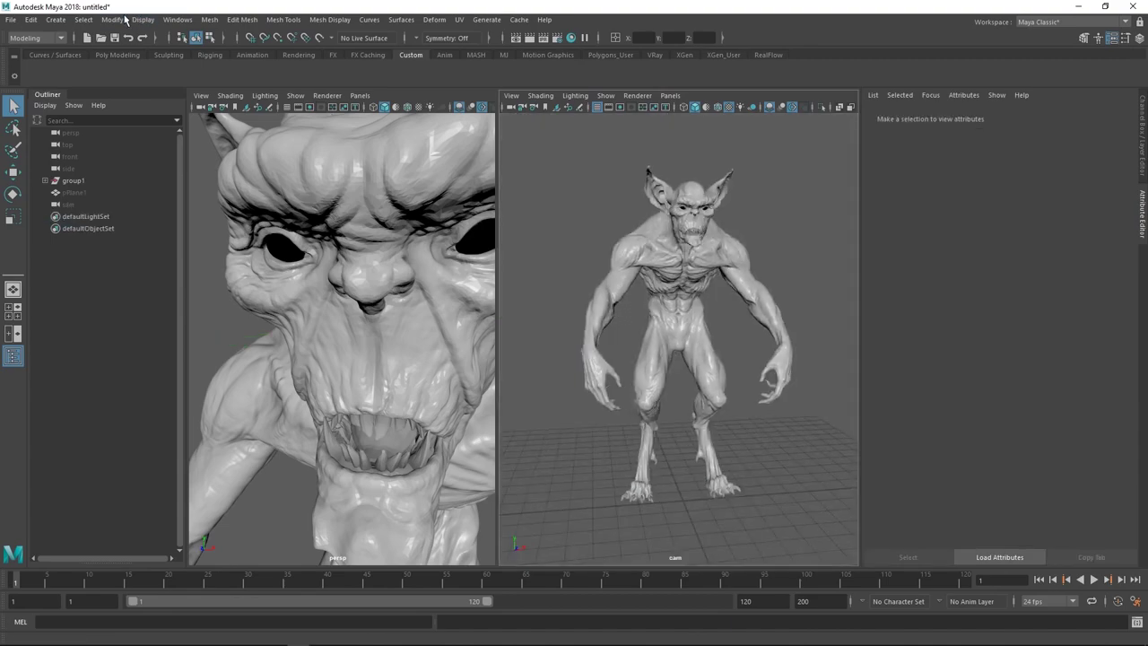
left_click(56, 19)
mouse_move(108, 85)
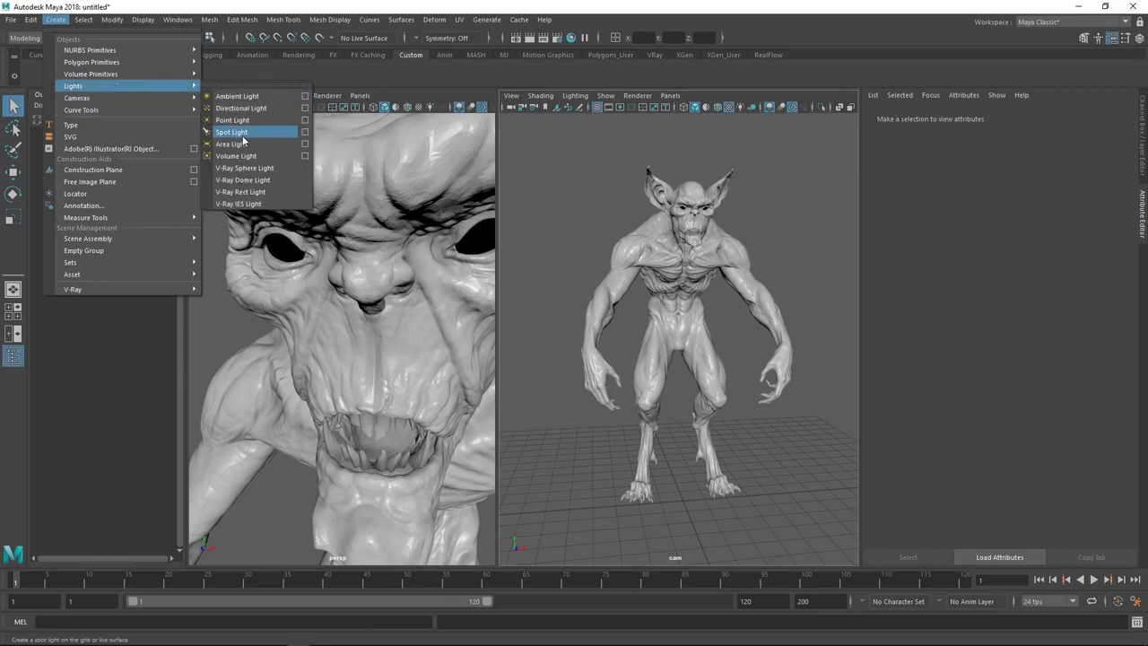
left_click(260, 180)
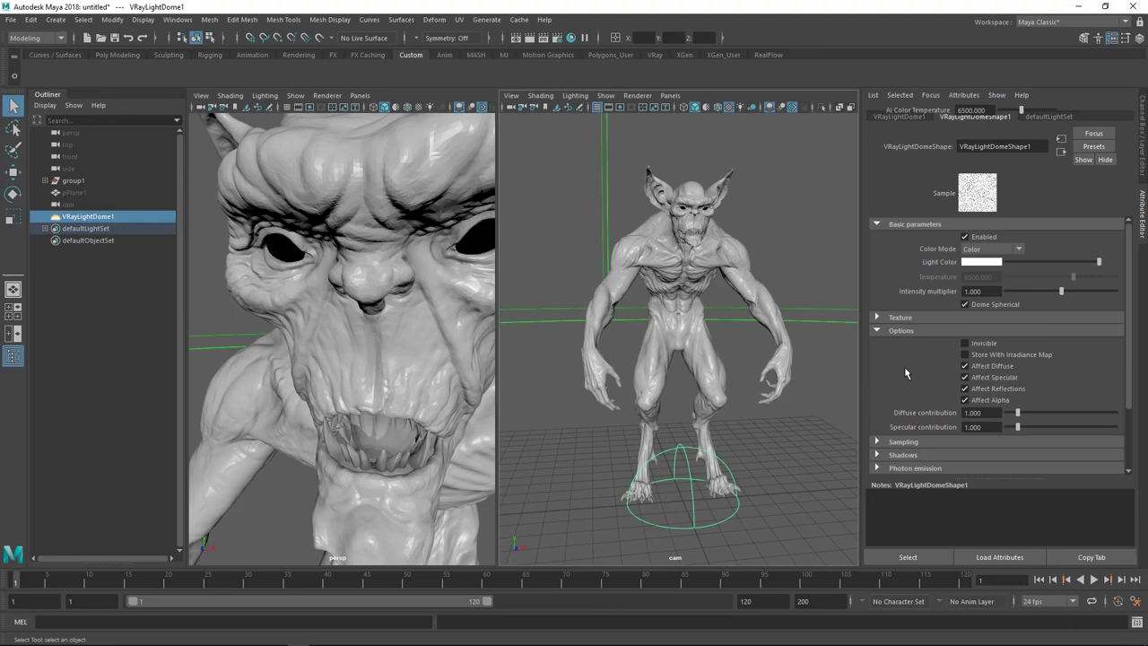
Step: Enable Use Dome Tex on the new dome light and choose a Dome Tex node
left_click(904, 317)
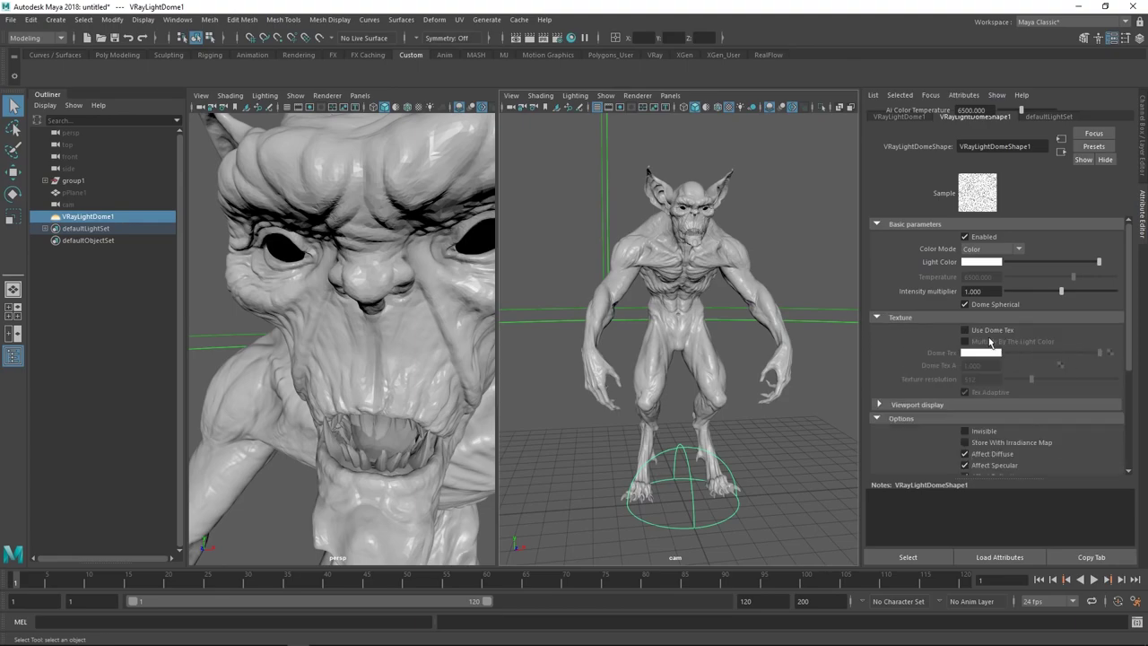
left_click(990, 331)
left_click(1109, 354)
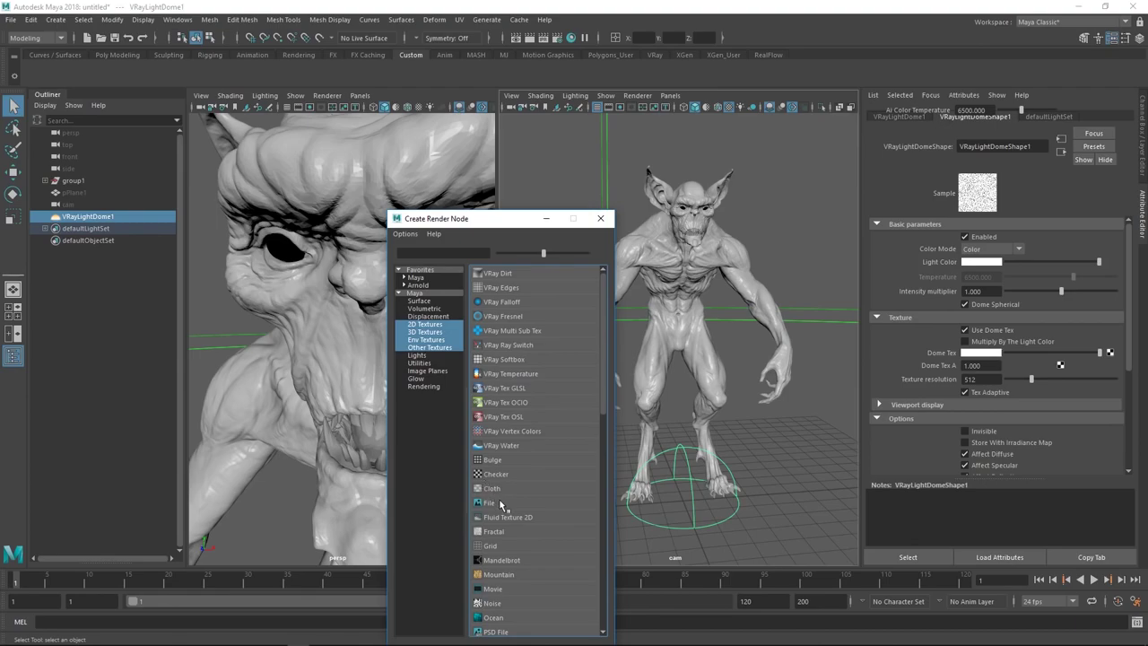
Step: Give the dome a File texture node with Filter Type set to Off
left_click(499, 503)
left_click(994, 238)
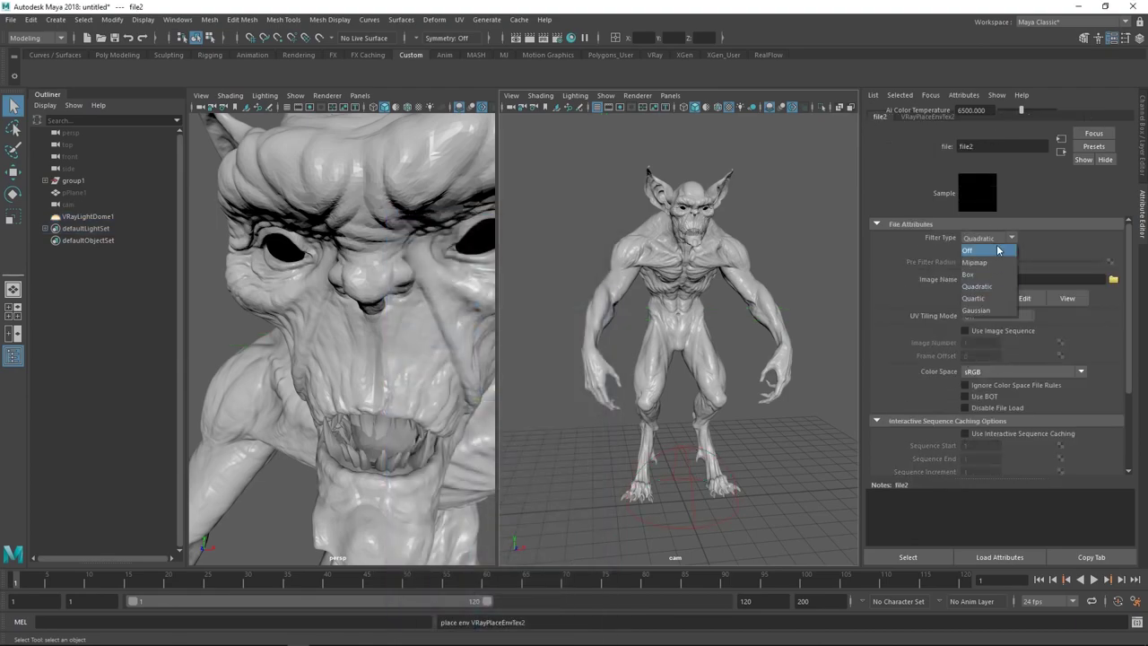
left_click(997, 250)
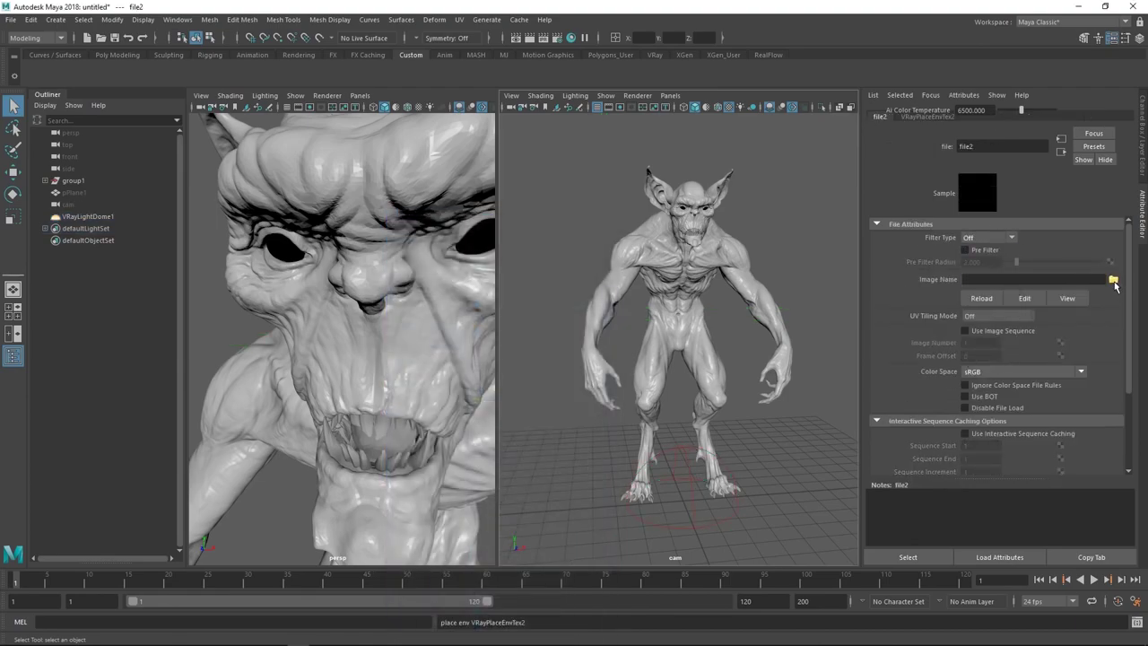
Step: Load hdri/fnHDRI_render_05.hdr as the file texture's image
left_click(1114, 282)
left_click(116, 143)
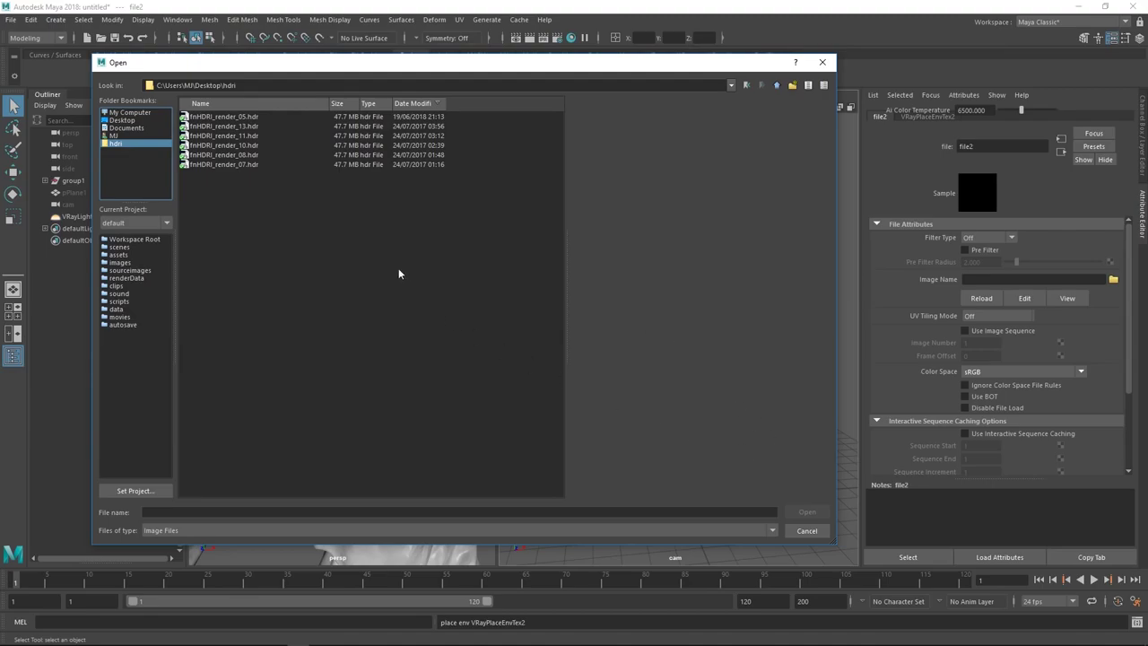
left_click(242, 117)
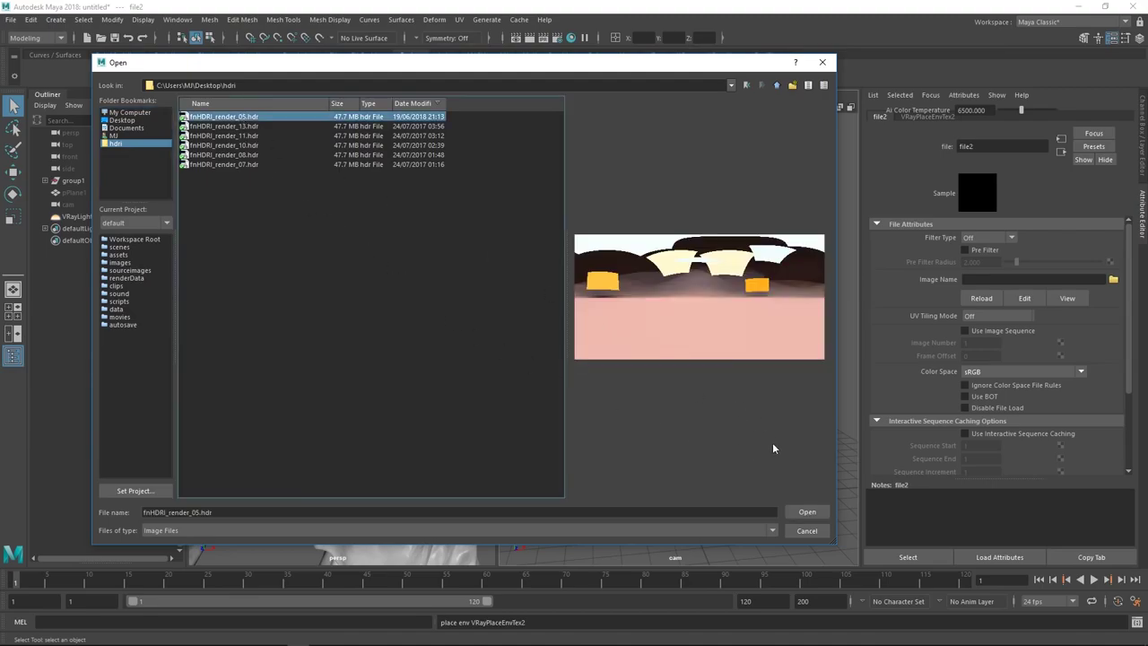
left_click(814, 512)
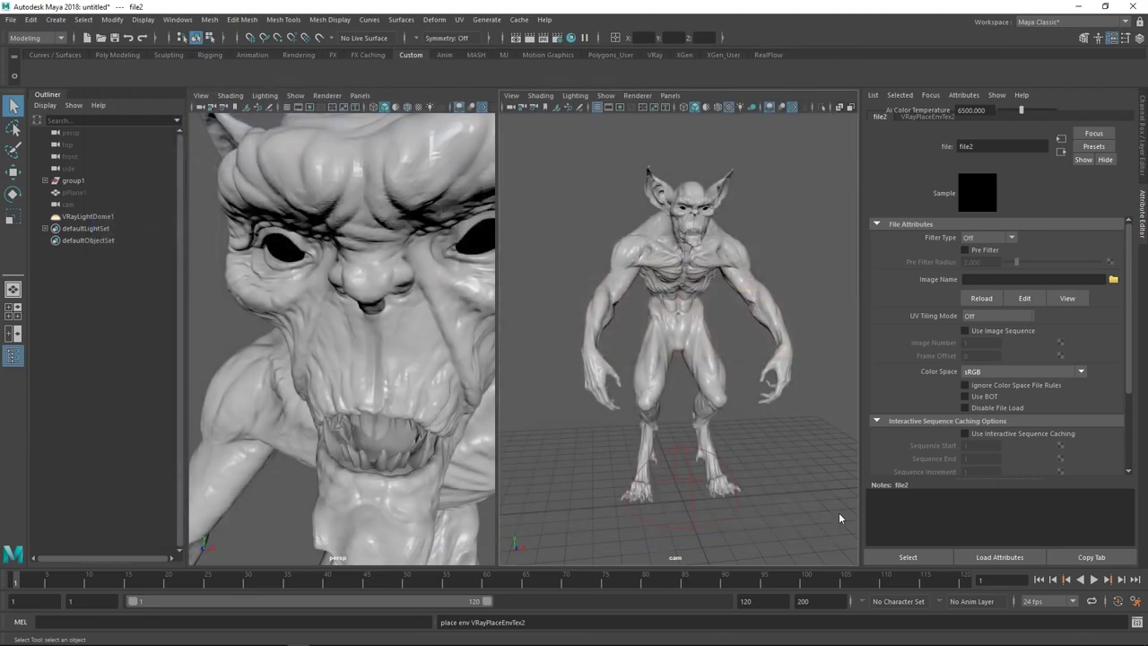
Step: Render the cam view interactively with V-Ray IPR and select the dome light
left_click(639, 101)
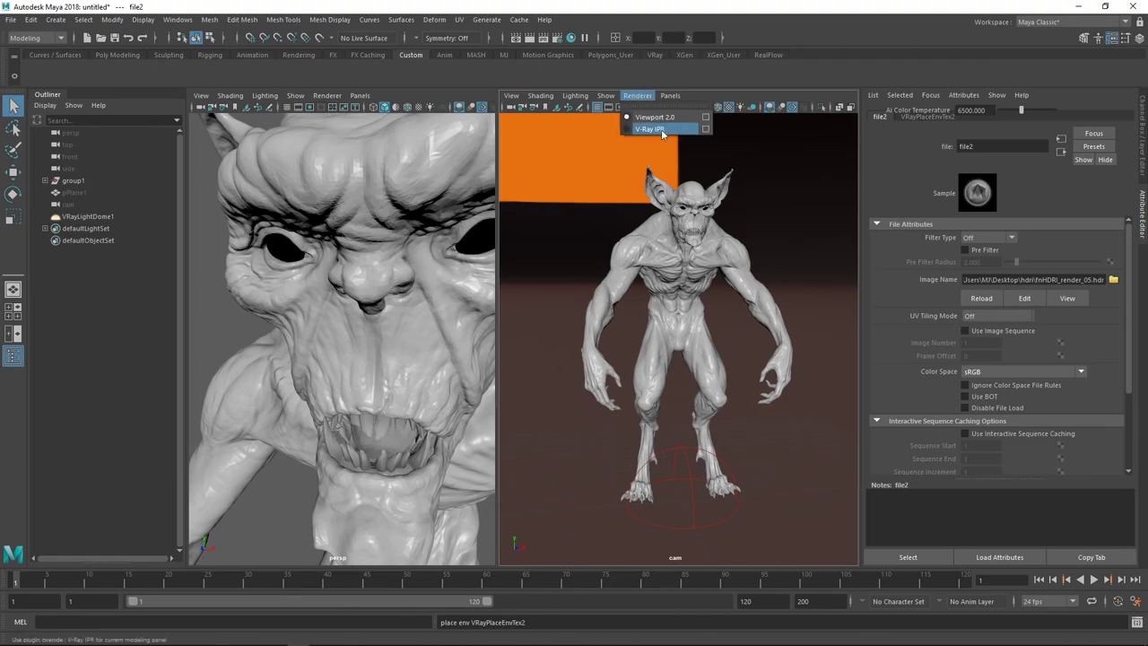
left_click(654, 131)
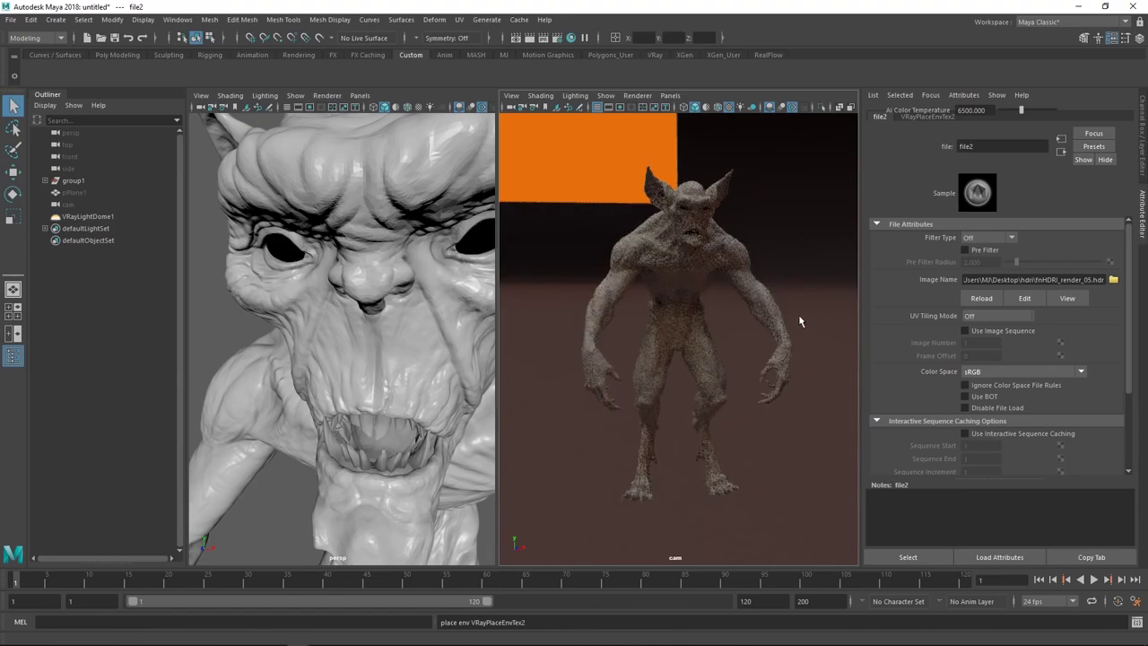
left_click(929, 117)
key("Up")
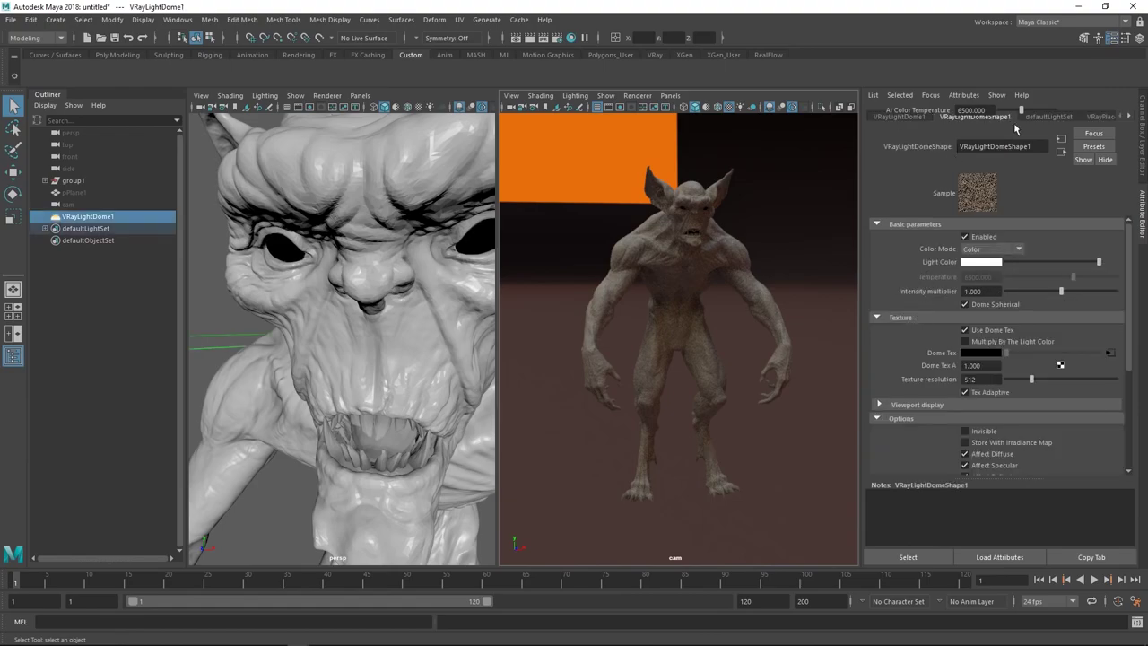
Step: Set the VRayPlaceEnvTex2 horizontal rotation to 90
left_click(1059, 137)
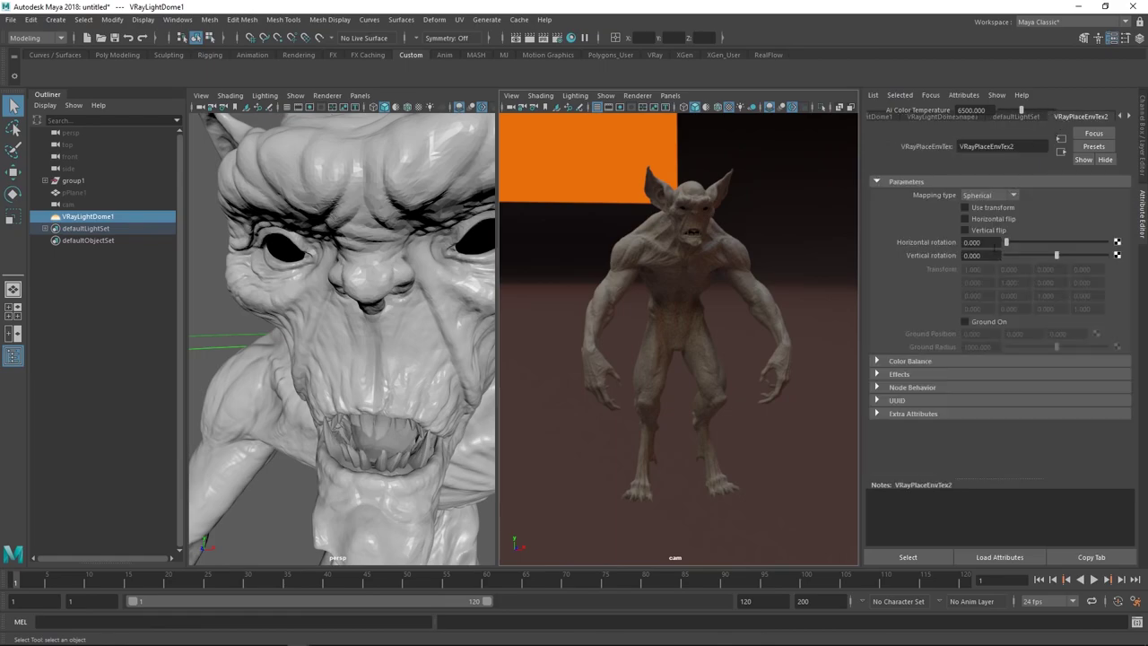
left_click(978, 242)
double_click(977, 242)
type("900")
key("BackSpace")
key("Return")
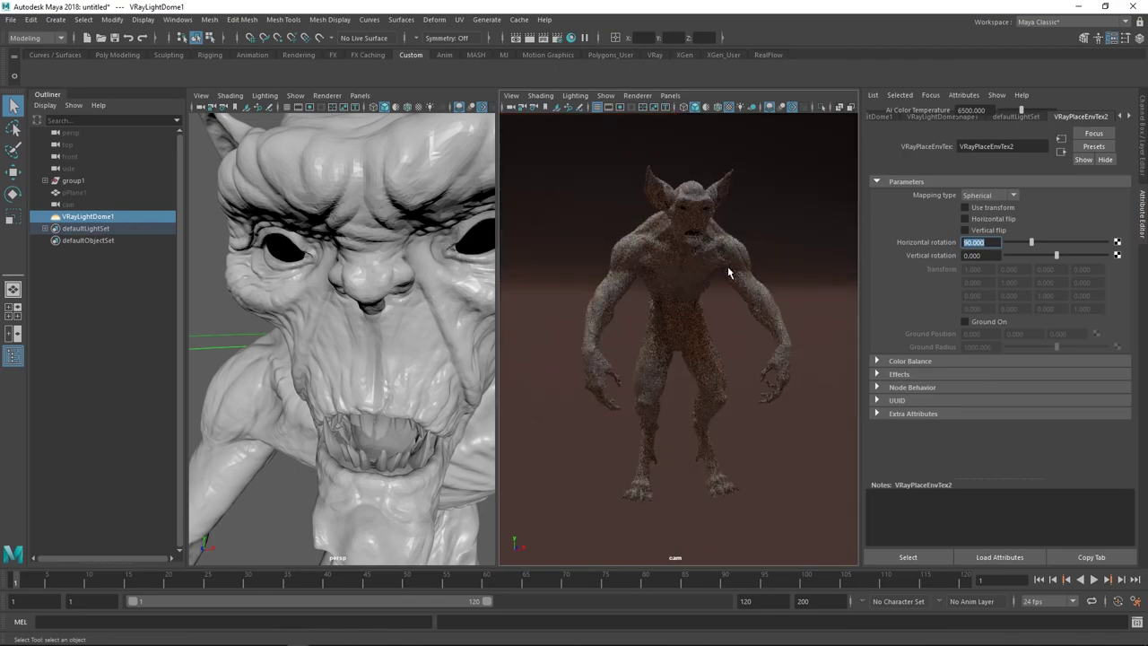
left_click(1070, 117)
Step: Swap the dome's file2 image to fnHDRI_render_07.hdr
left_click(1113, 279)
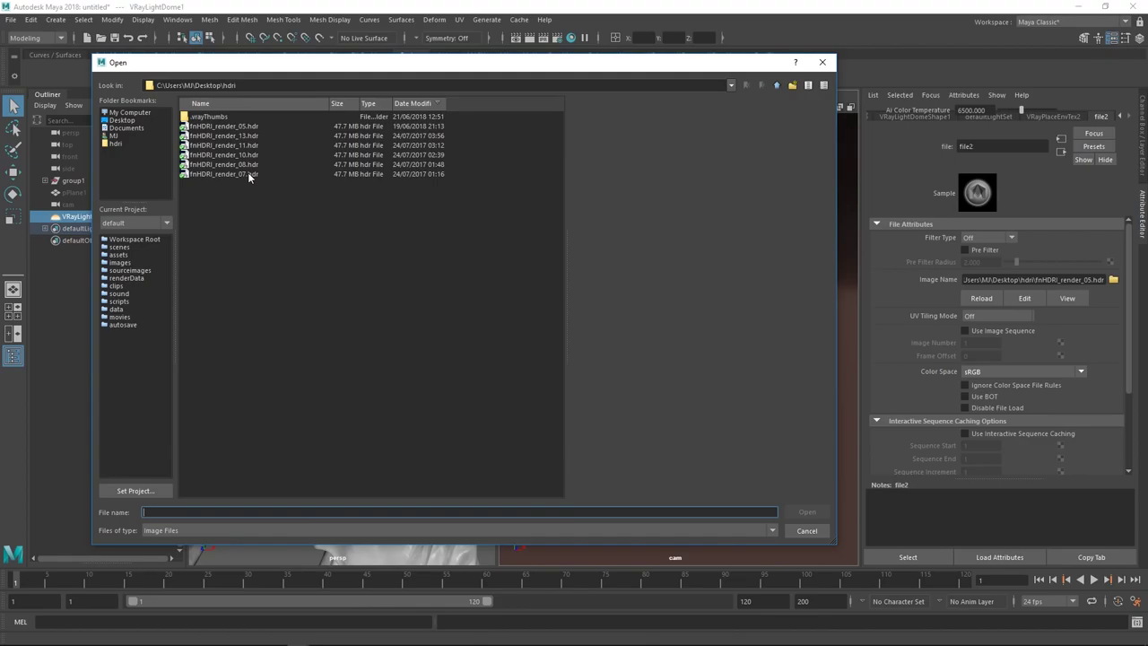
left_click(220, 175)
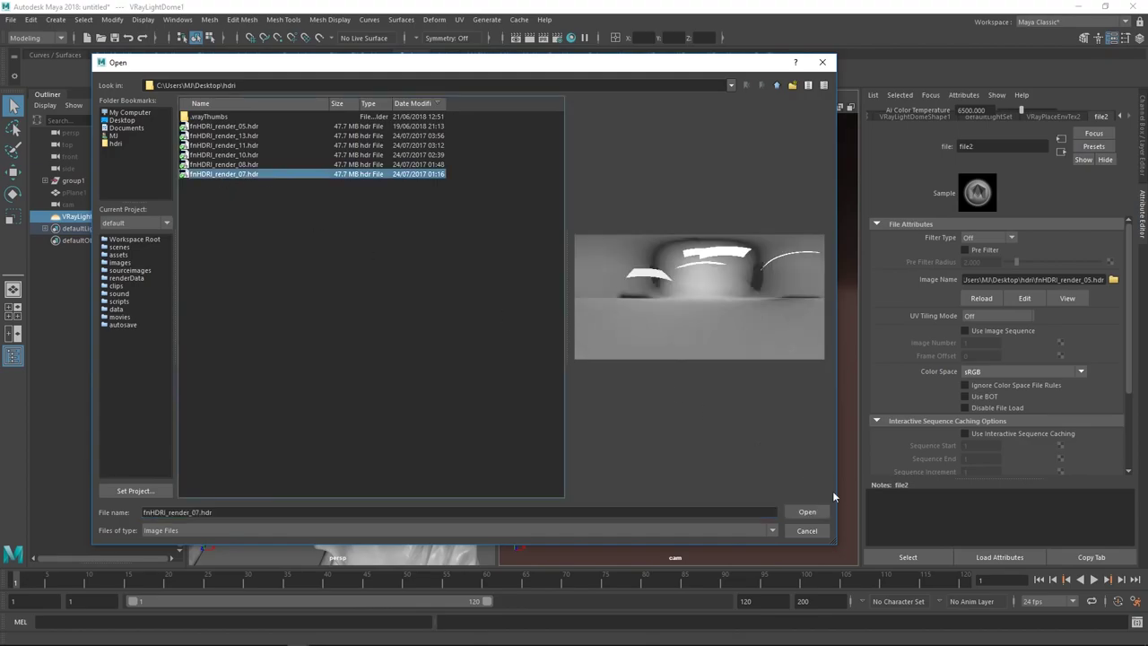
left_click(808, 512)
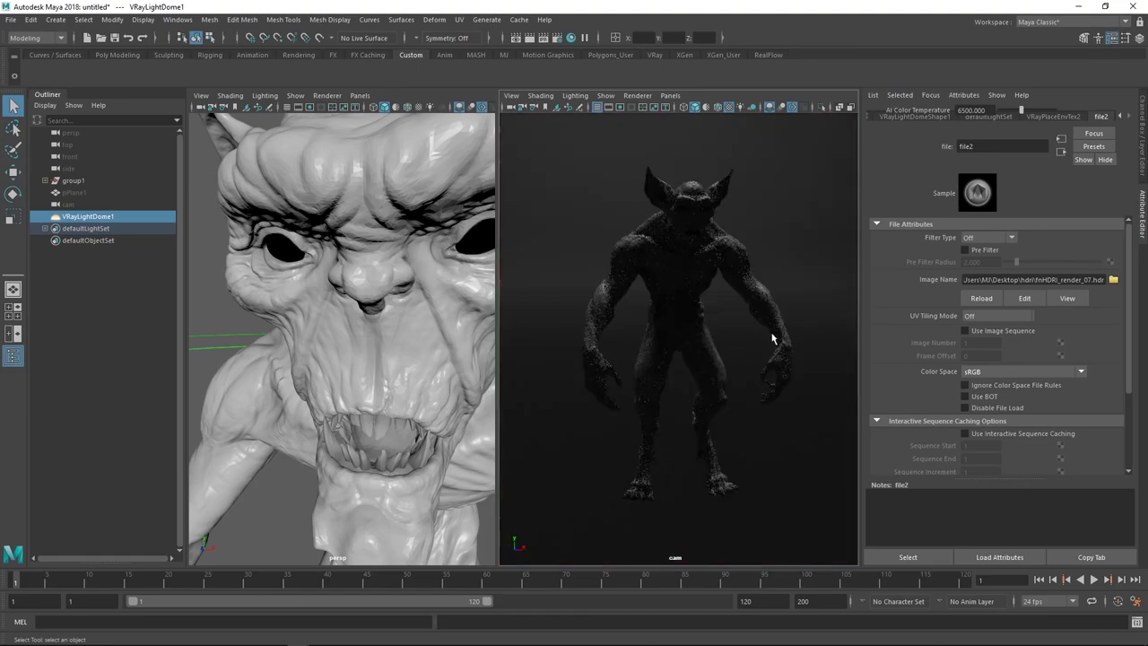
left_click(1053, 117)
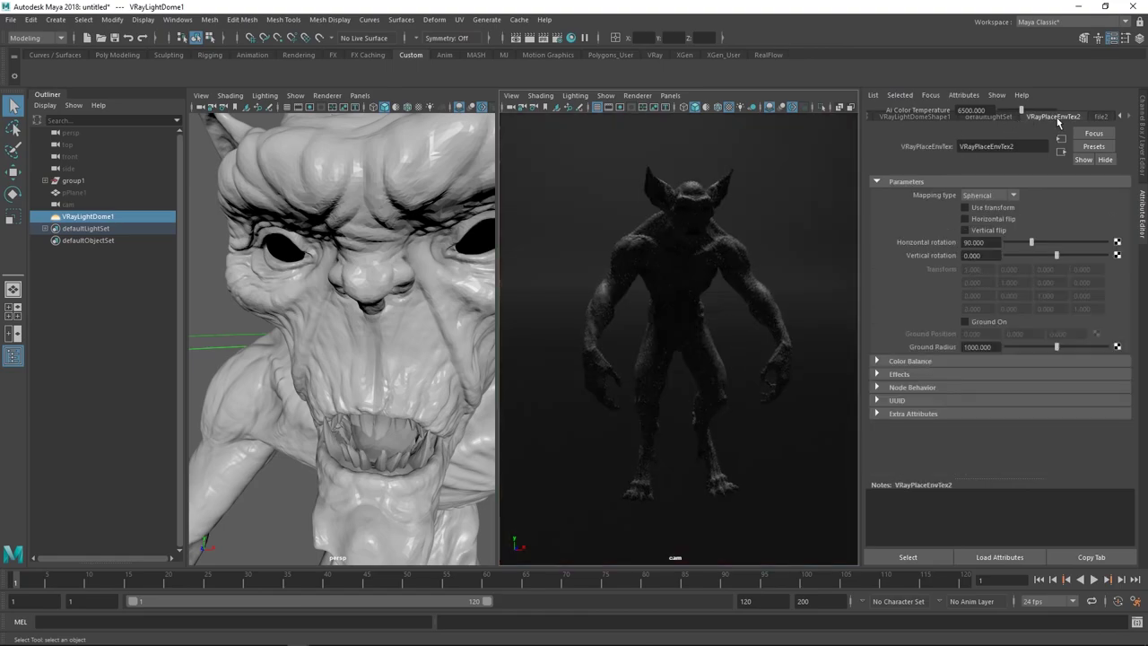
Step: Reset the environment's horizontal rotation to 0 and show the cam view in Viewport 2.0
left_click(973, 242)
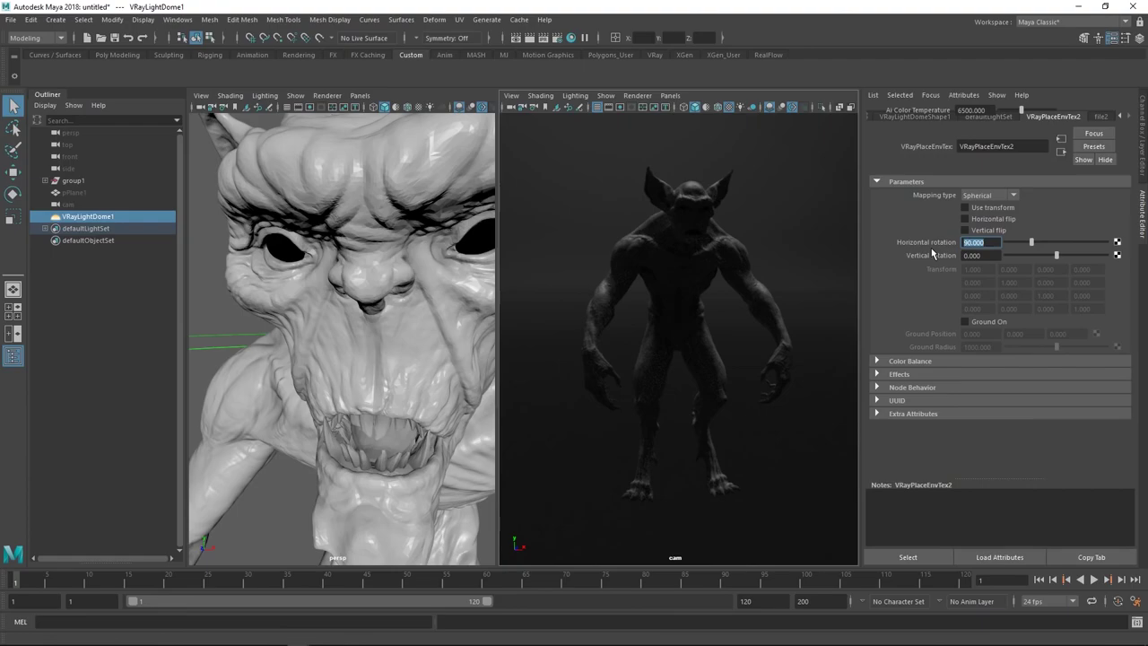
type("0")
key("Return")
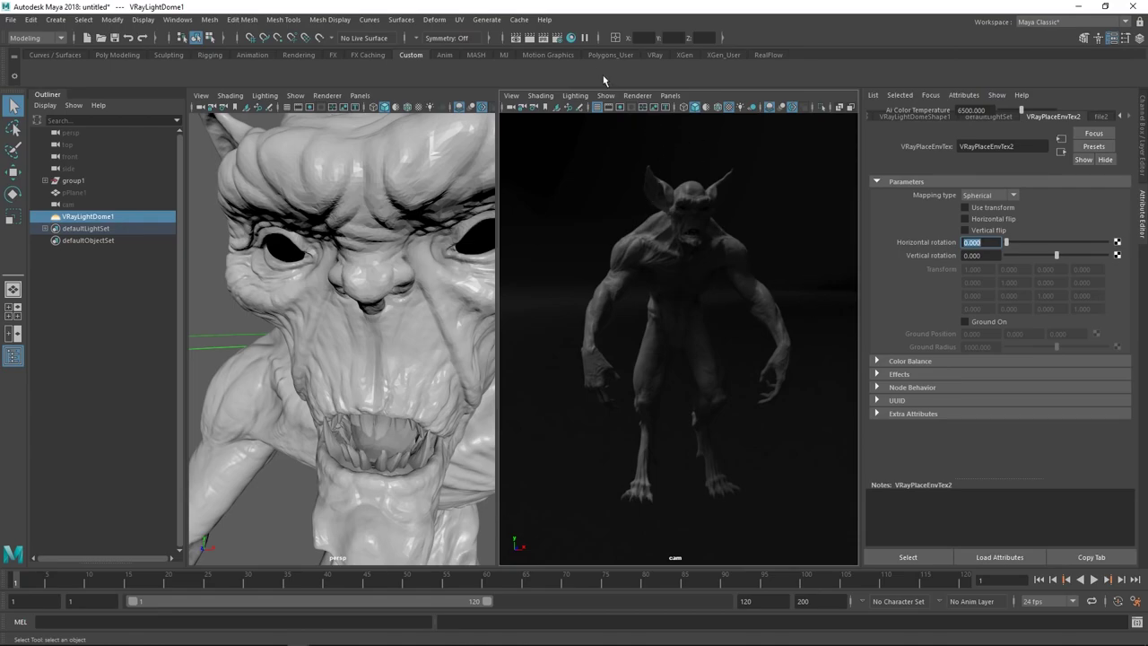
left_click(637, 95)
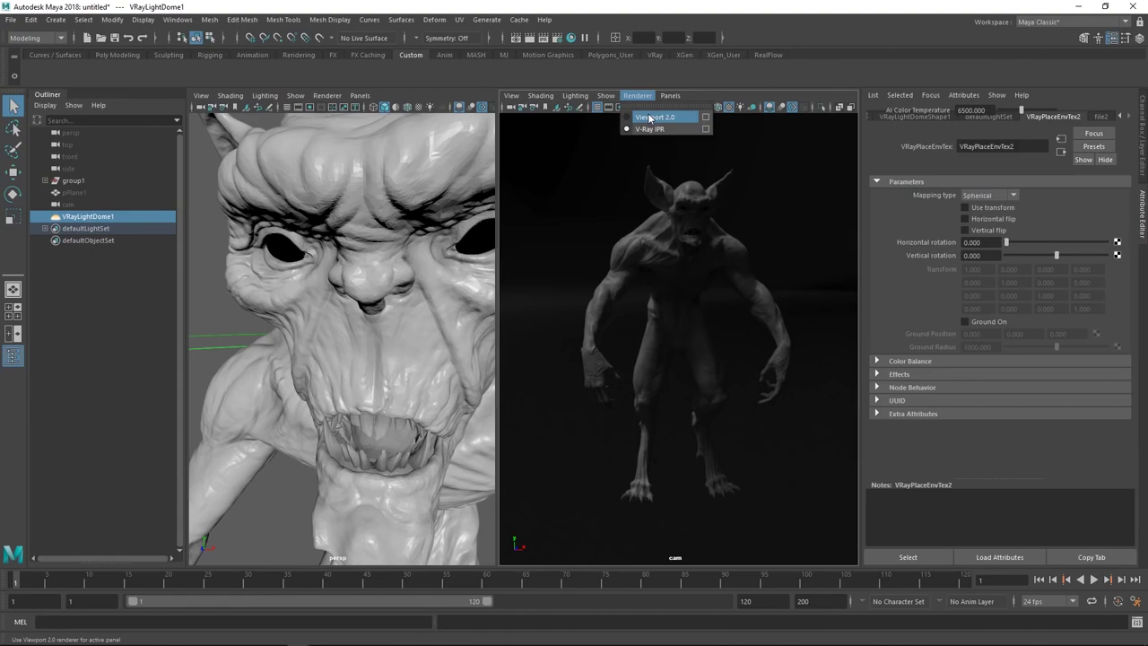
left_click(649, 117)
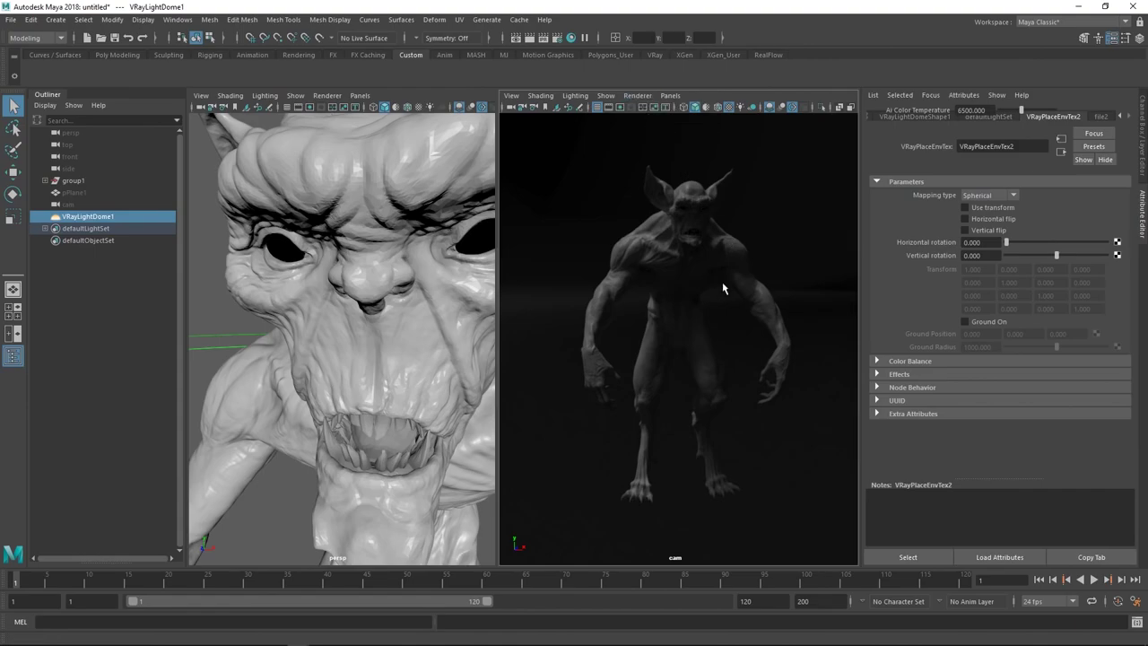
Step: Switch back to Substance Painter and exit Iray render mode with F10
key("alt+Tab")
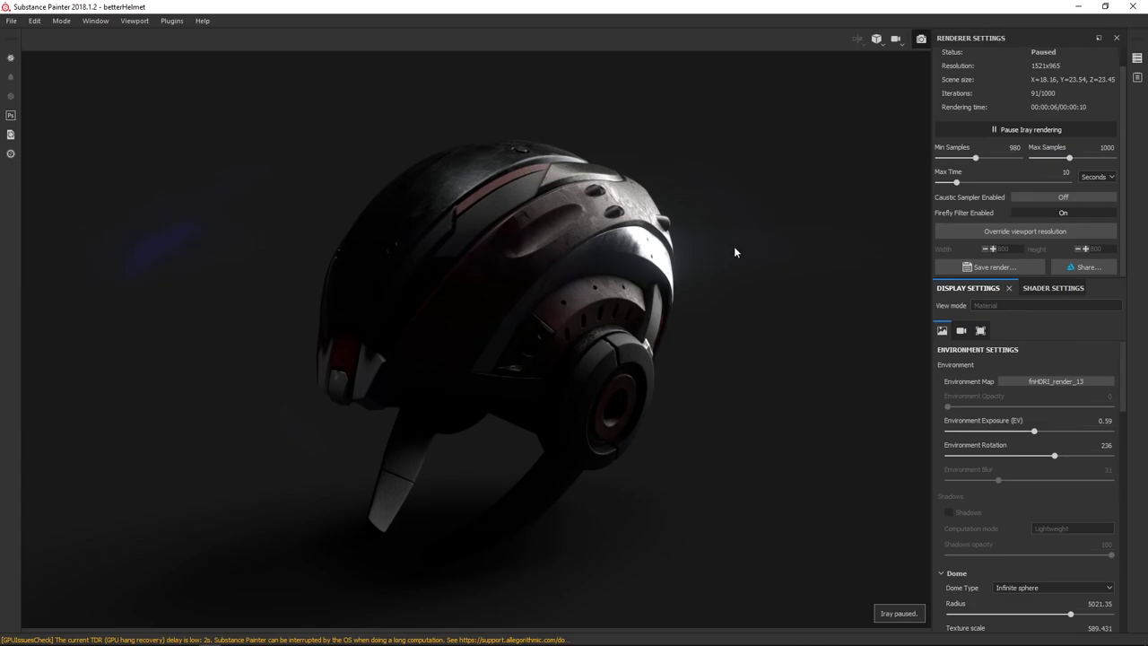
key("F10")
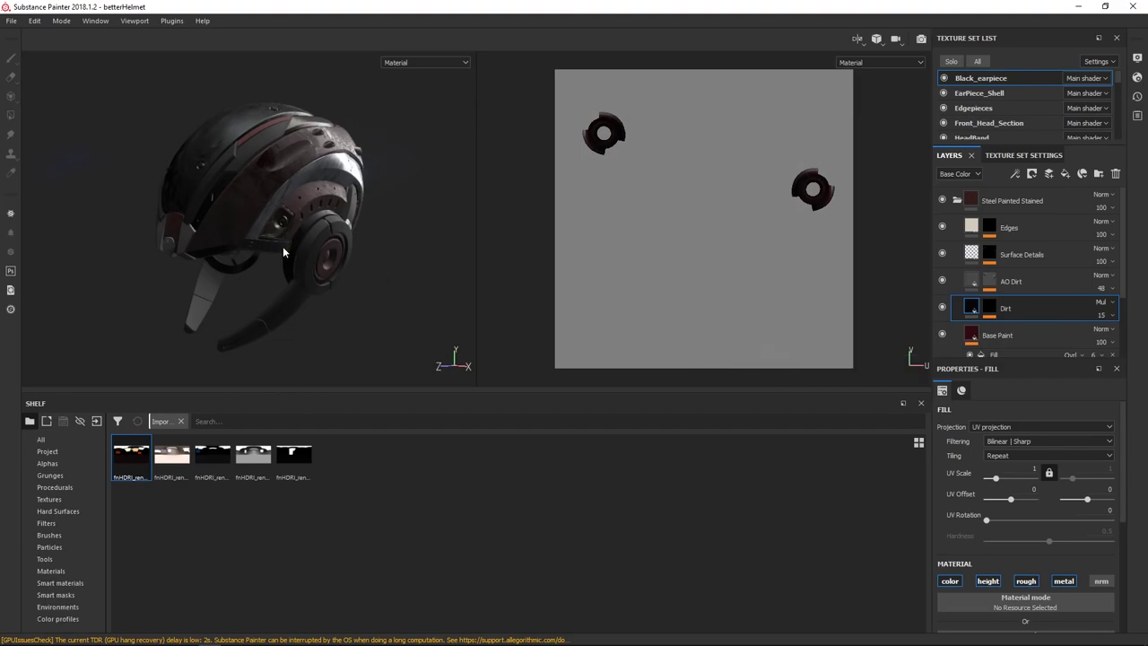
Step: Orbit the helmet to inspect its lighting from the side, top and back
mouse_move(380, 253)
left_mouse_down("alt")
mouse_move(364, 253)
mouse_move(425, 220)
left_mouse_up("alt")
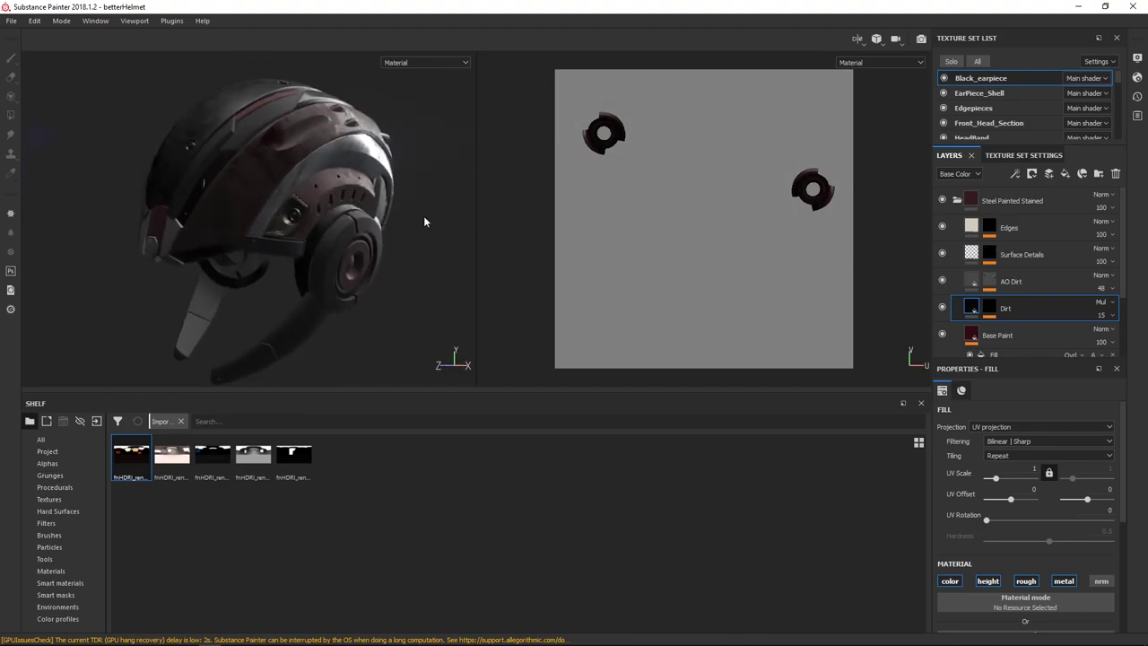
left_click(427, 220)
left_click_drag(413, 259, 351, 216, "alt")
left_click_drag(441, 273, 343, 233, "alt")
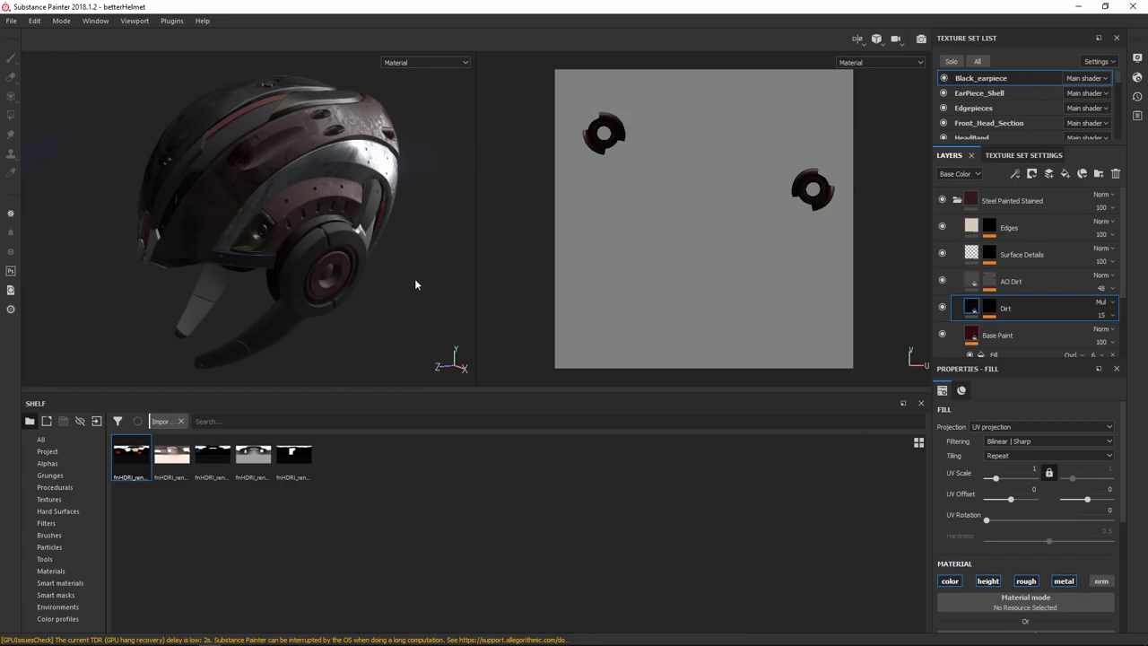
left_click_drag(416, 284, 412, 258, "alt")
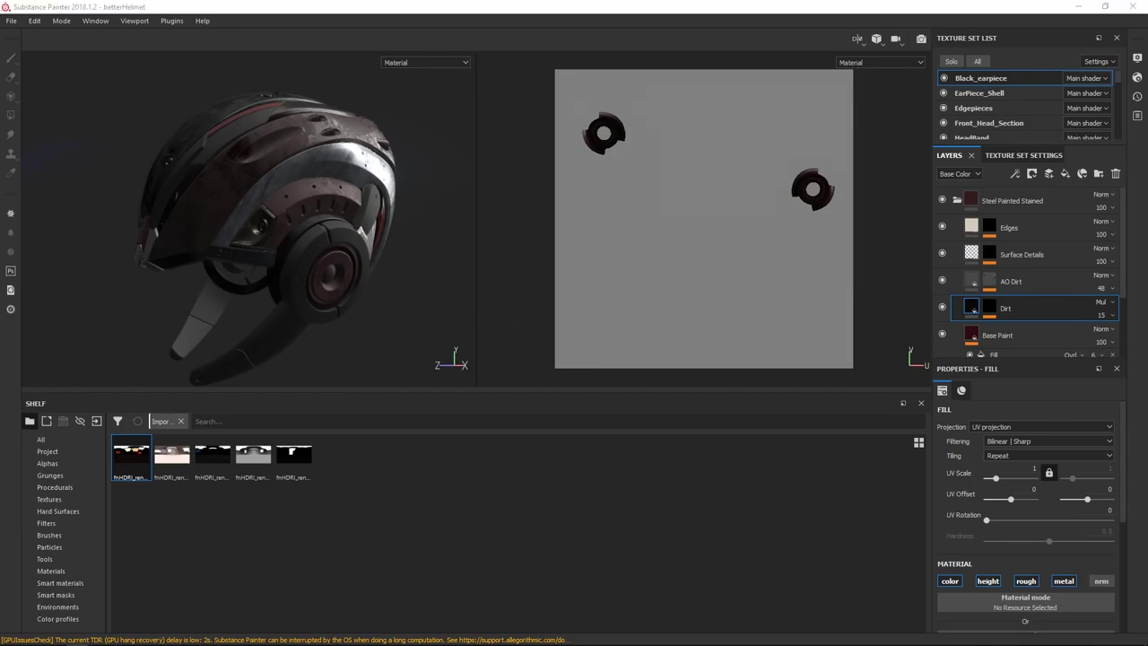
Step: Import fnHDRI_render_07.hdr to the shelf as an environment for the current session
left_click_drag(576, 520, 463, 532)
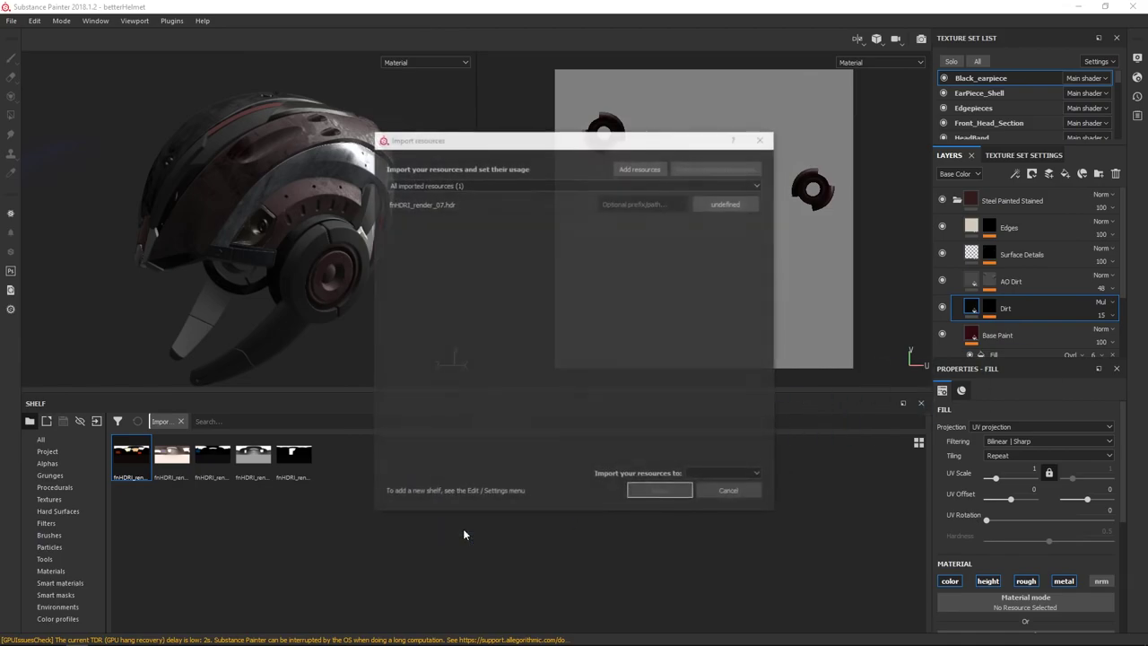
left_click(714, 206)
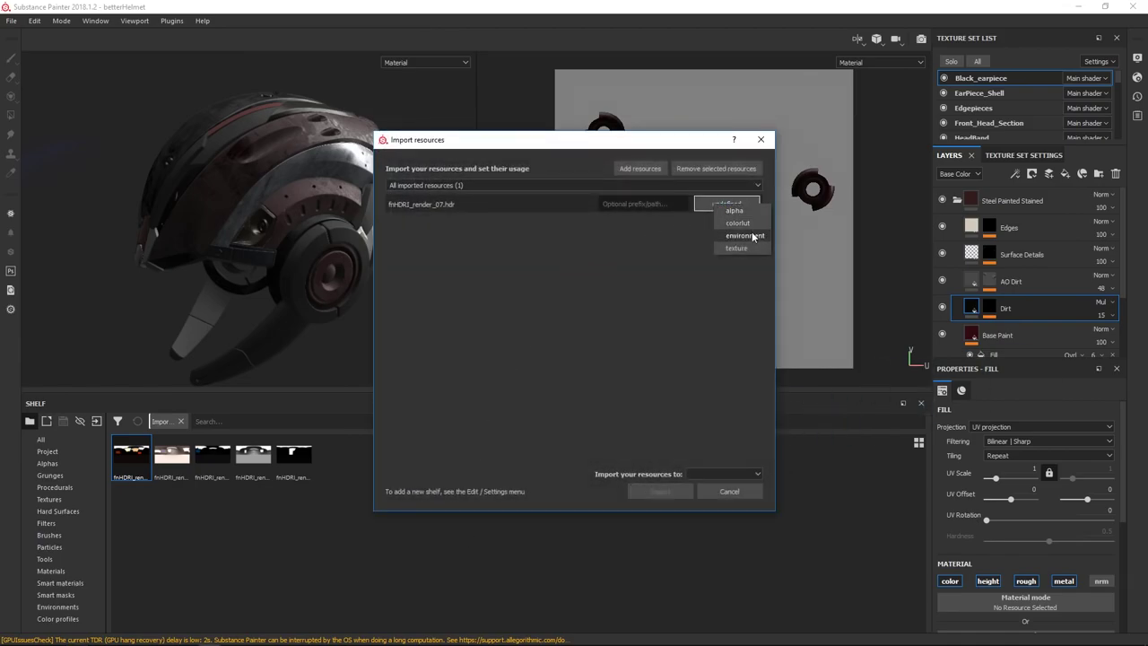
left_click(709, 474)
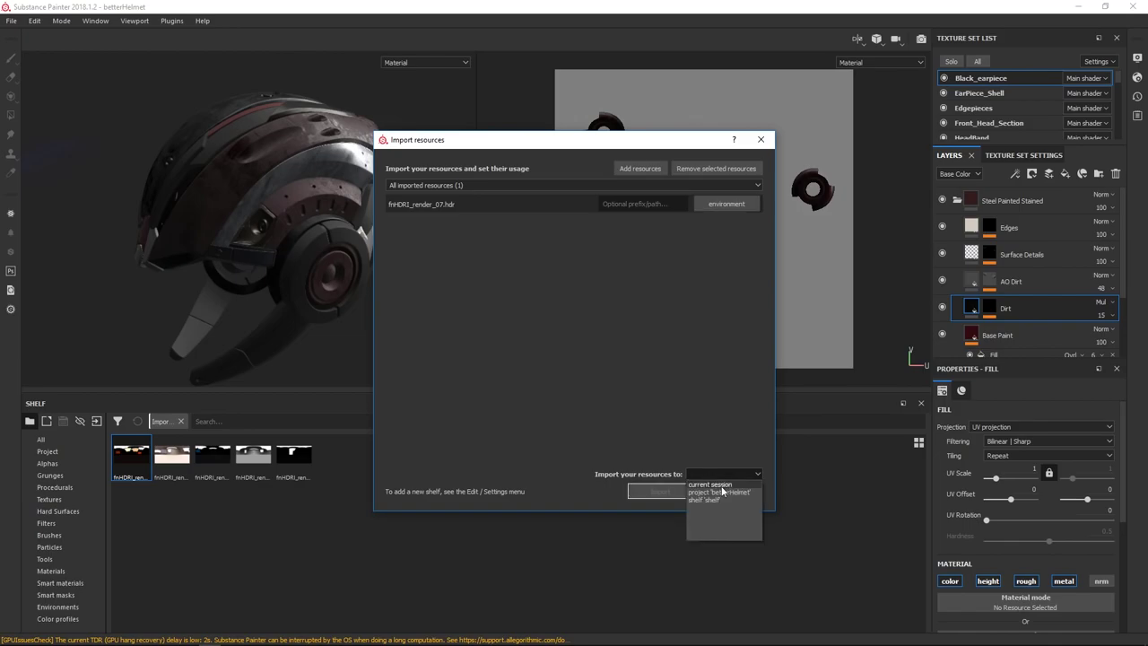
left_click(722, 486)
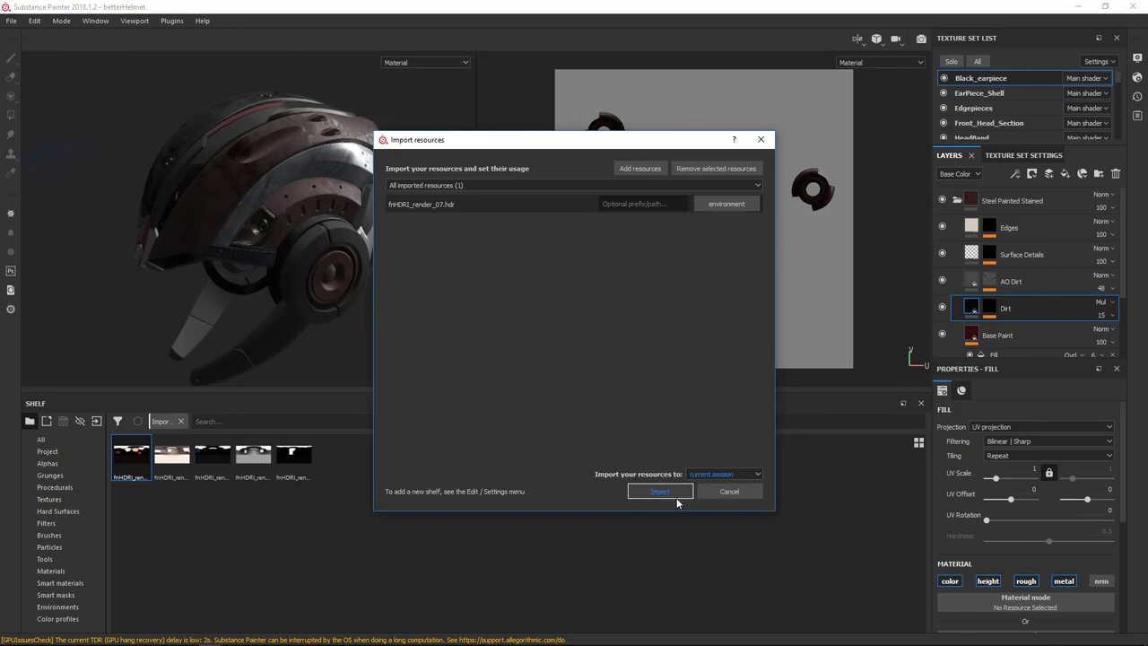
left_click(677, 498)
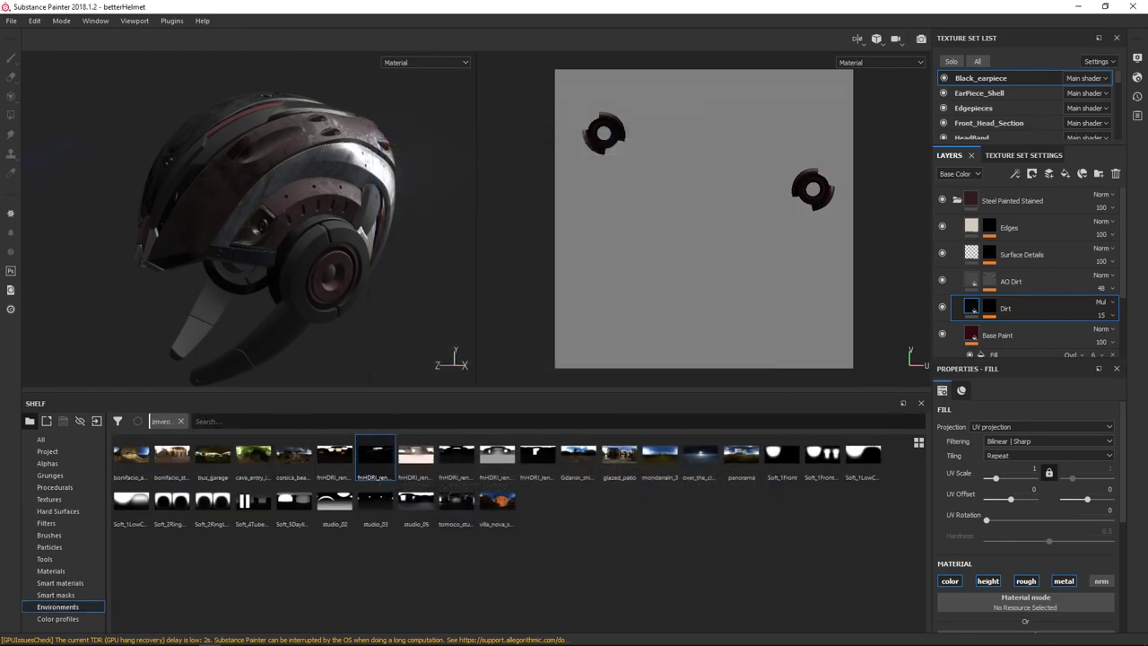
Step: Filter the shelf environments by 'fnh' and pick the sixth studio HDRI
left_click(211, 421)
type("fn")
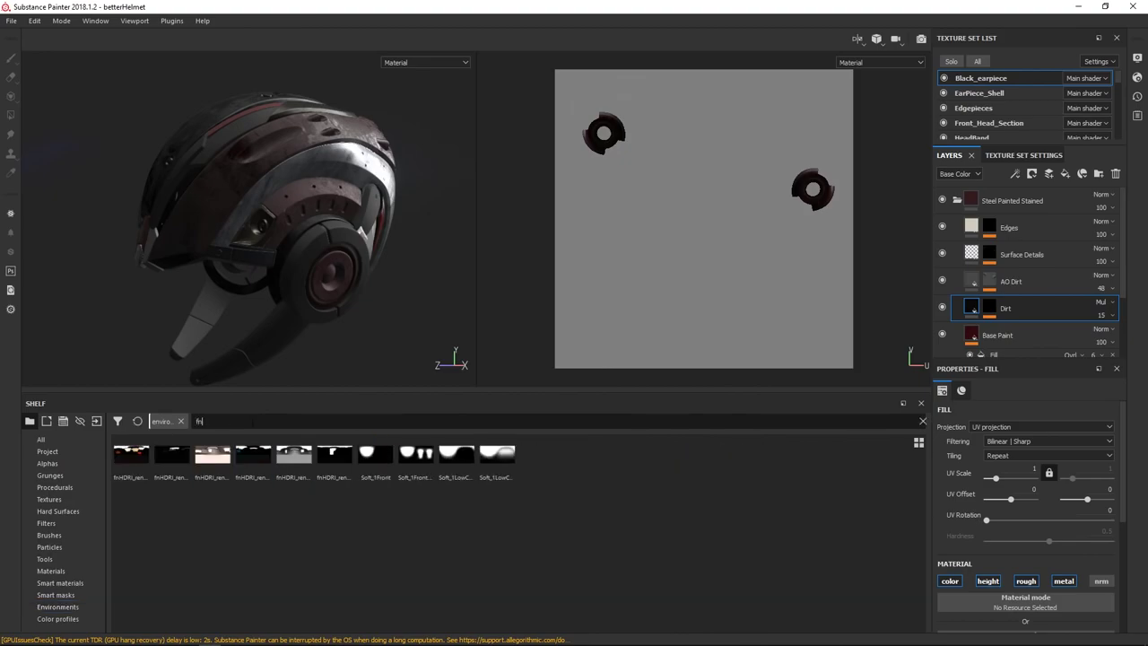
type("h")
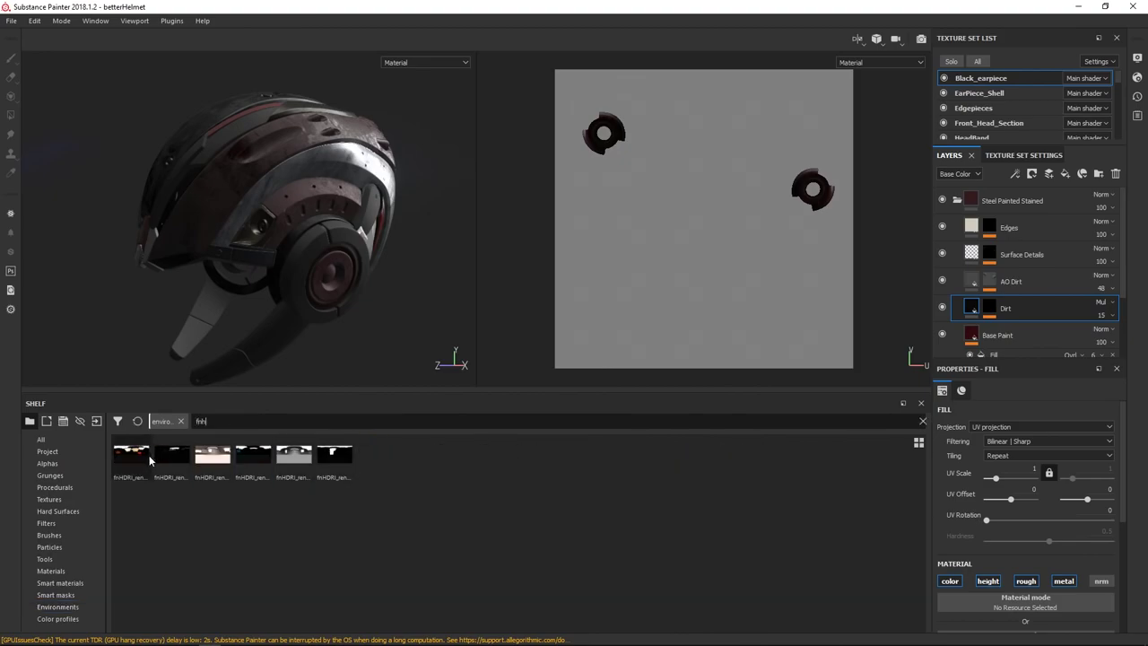
left_click(339, 456)
Step: Try the sixth, fifth, third and second fnHDRI environments on the helmet, keeping the dark second one
left_click_drag(335, 456, 372, 337)
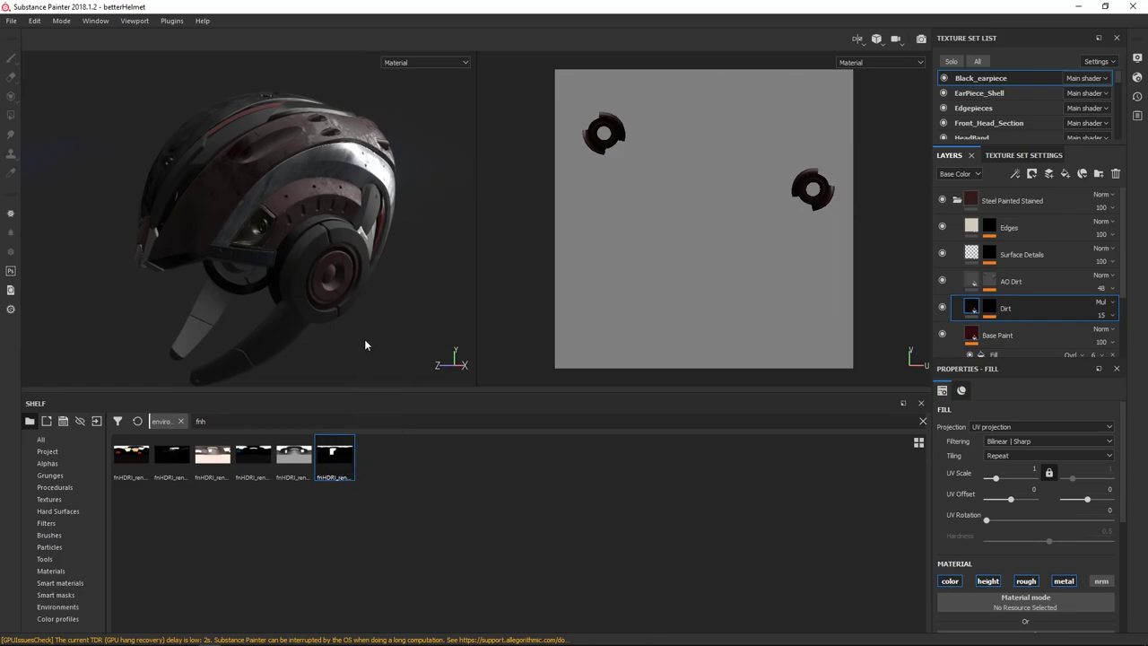
left_click_drag(294, 455, 414, 333)
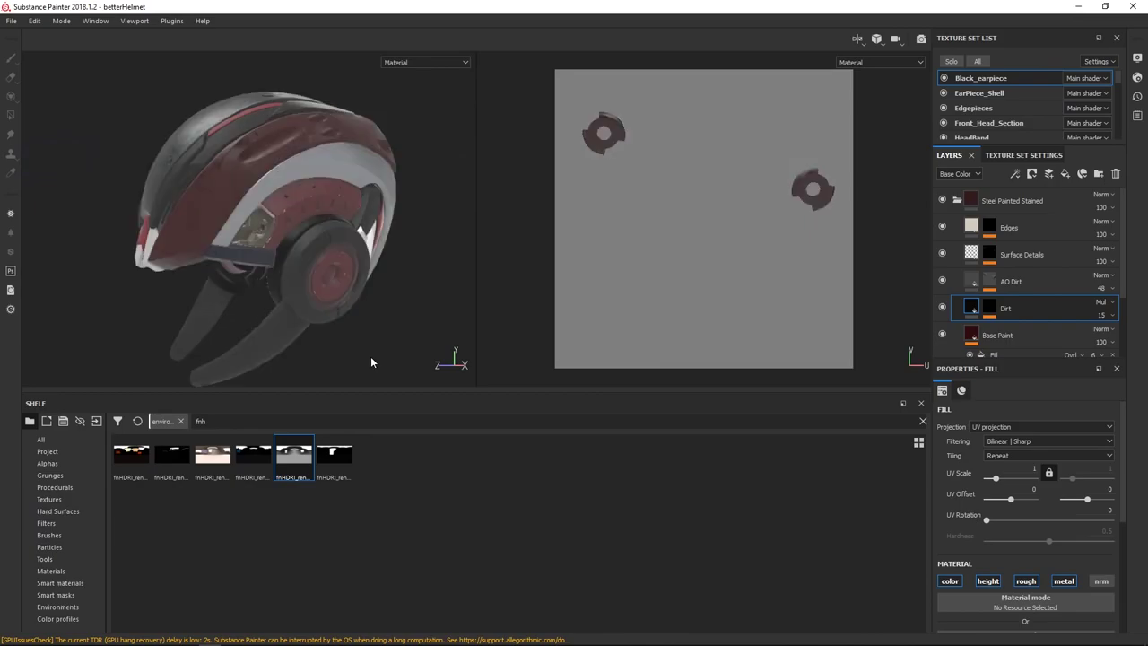
left_click_drag(334, 456, 392, 323)
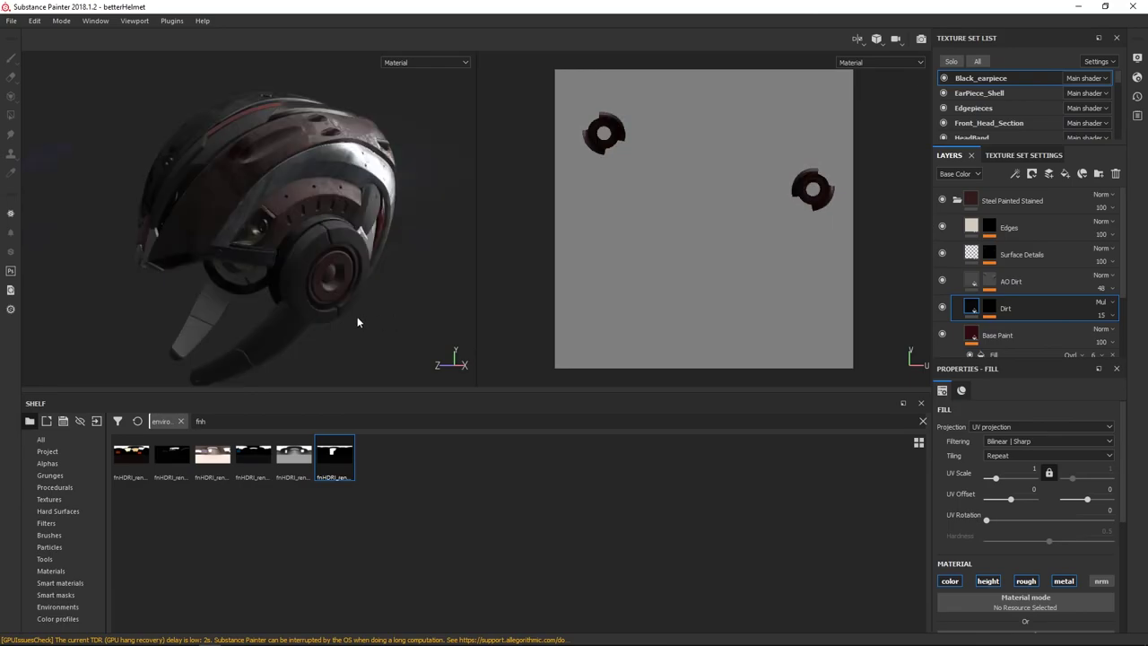
left_click_drag(213, 455, 398, 339)
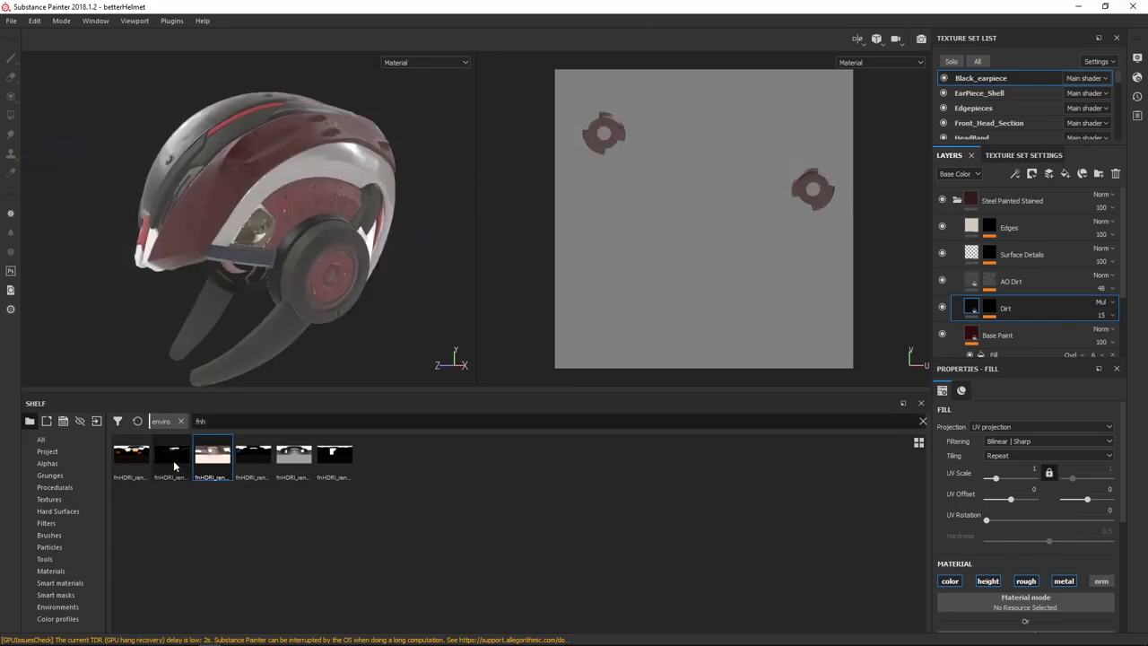
left_click_drag(175, 465, 416, 316)
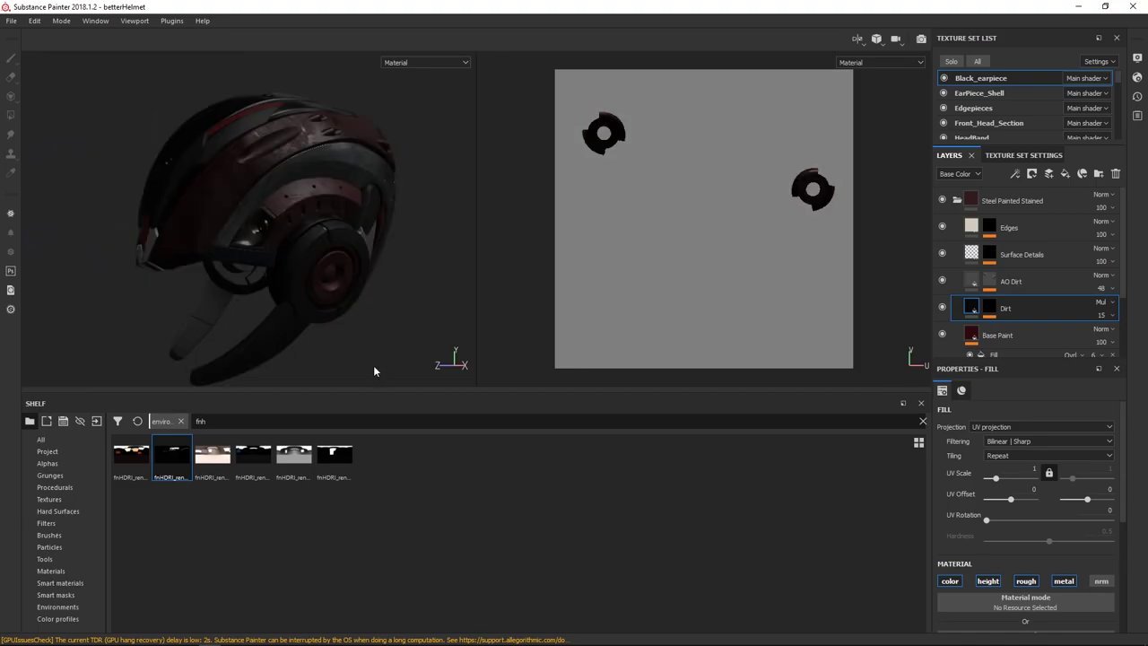
left_click_drag(361, 350, 419, 342, "alt")
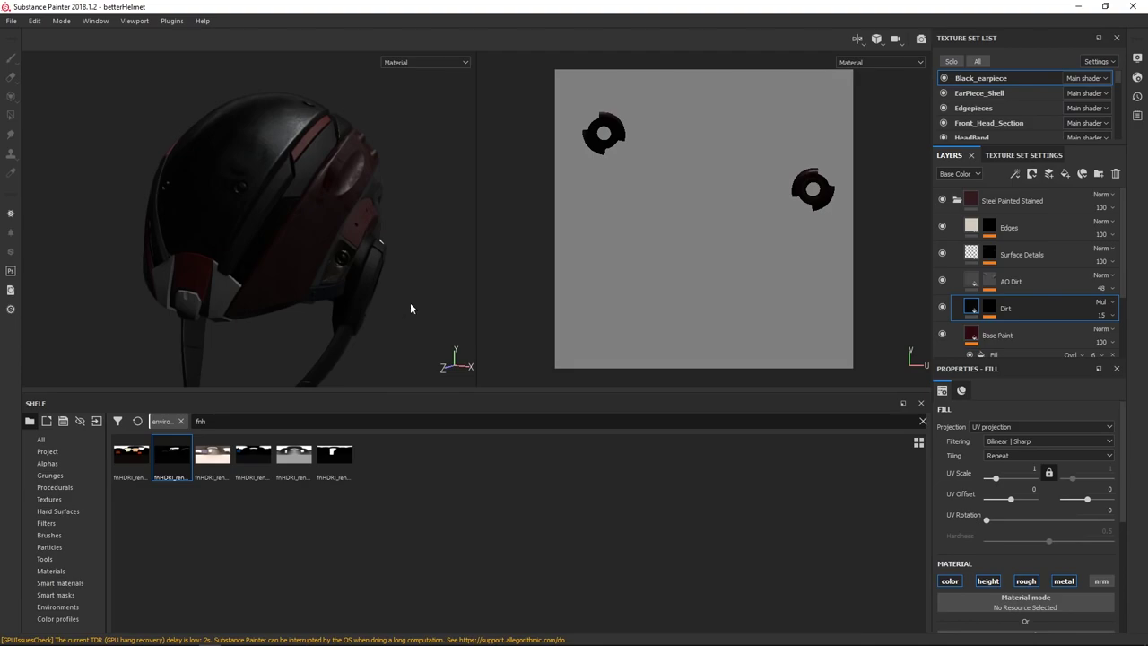
Step: Zoom in on the helmet shell, zoom back out, and orbit to the earpiece side
left_click(408, 303)
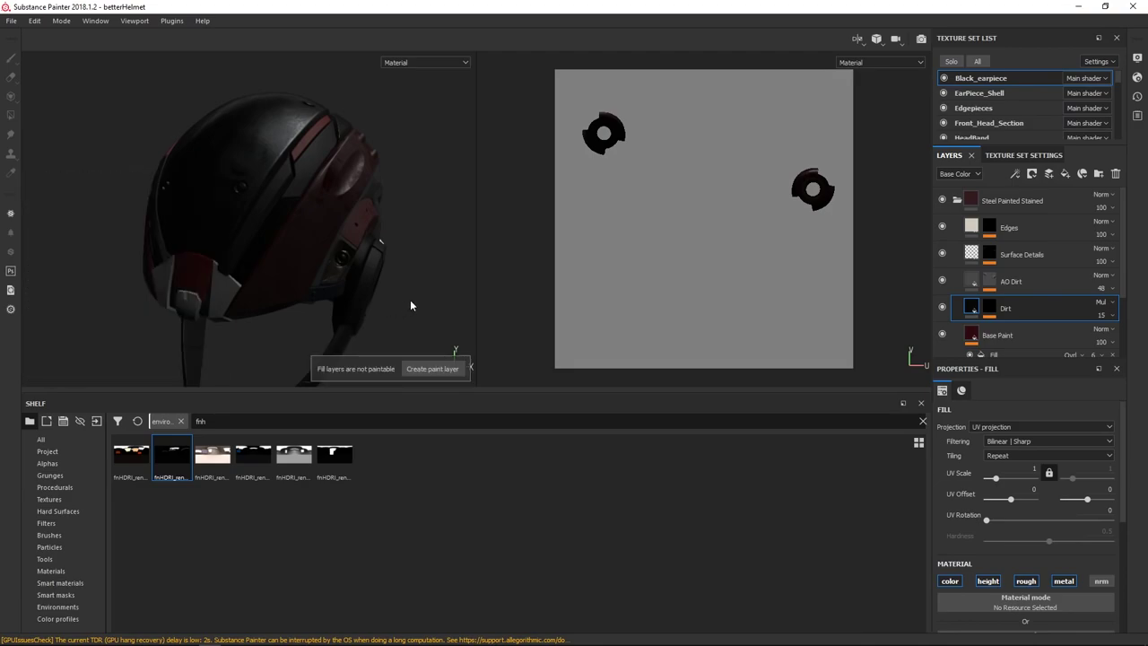
scroll(328, 302, "up", 3)
mouse_move(329, 302)
left_mouse_down("alt")
mouse_move(200, 218)
mouse_move(290, 243)
mouse_move(313, 220)
mouse_move(299, 251)
mouse_move(327, 234)
left_mouse_up("alt")
scroll(327, 235, "up", 8)
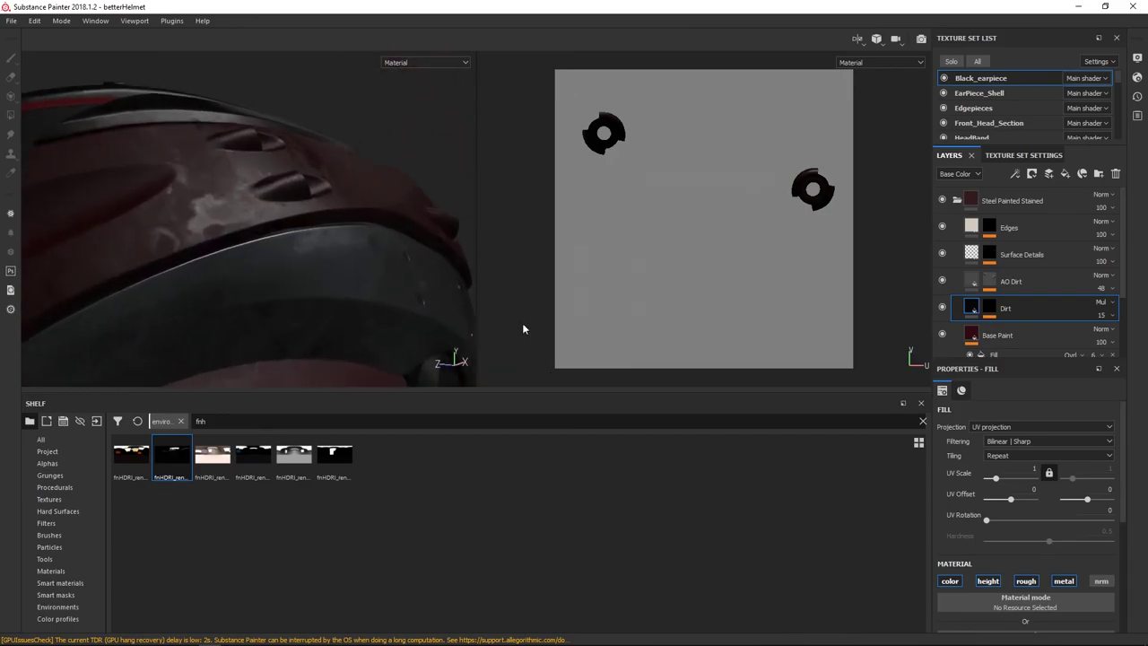
scroll(334, 284, "down", 8)
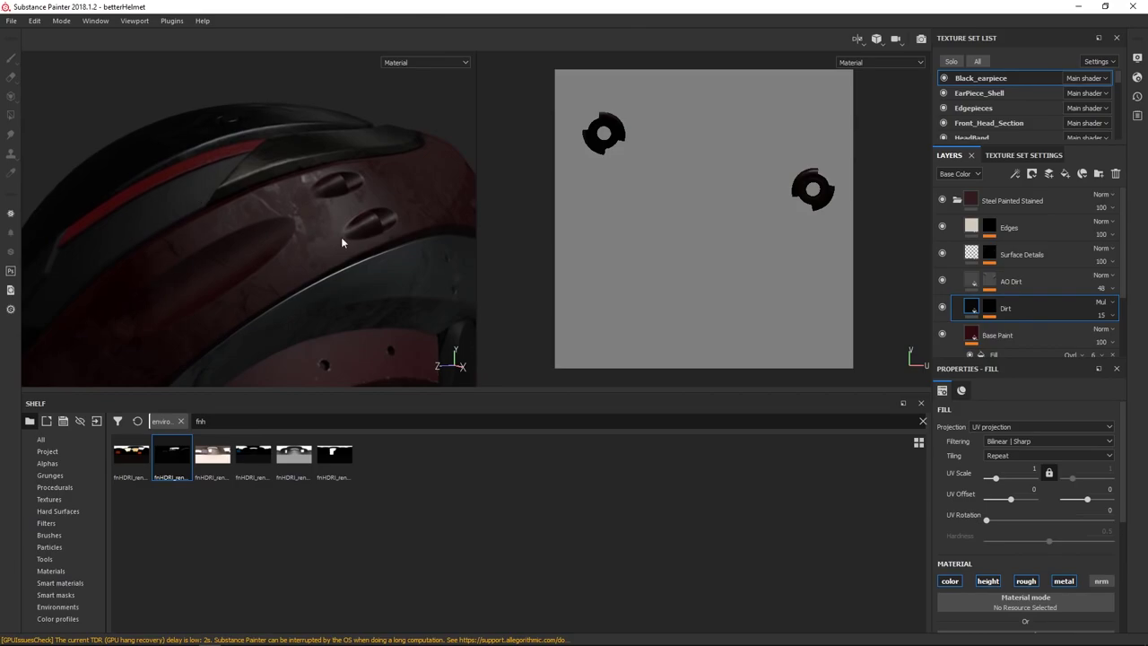
left_click_drag(346, 239, 289, 215, "alt")
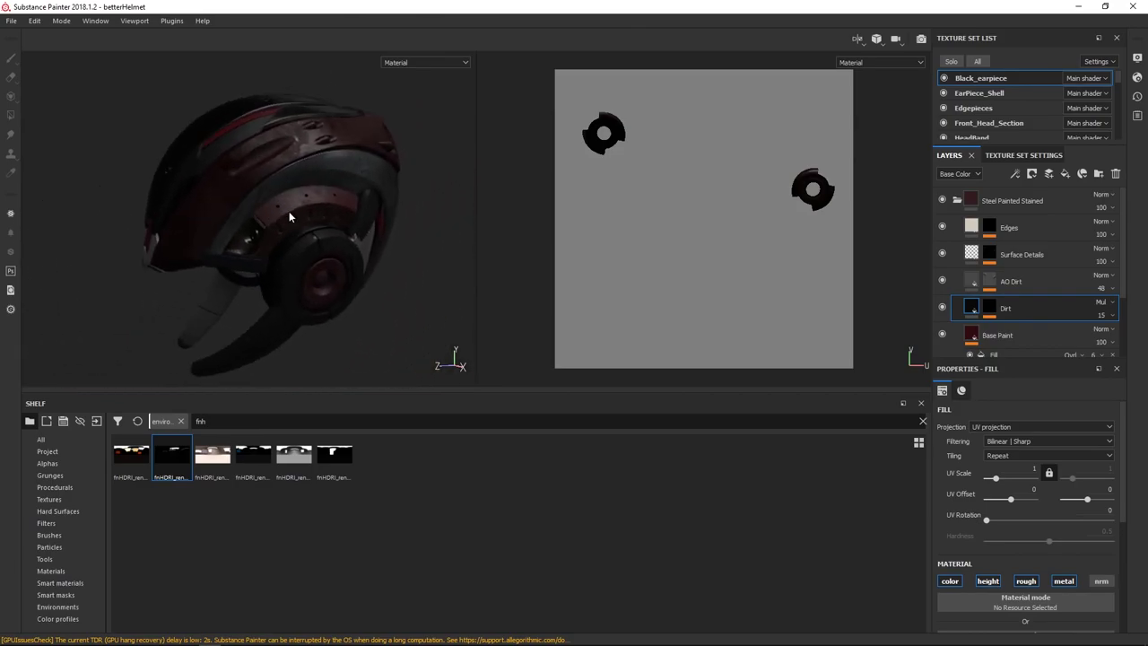